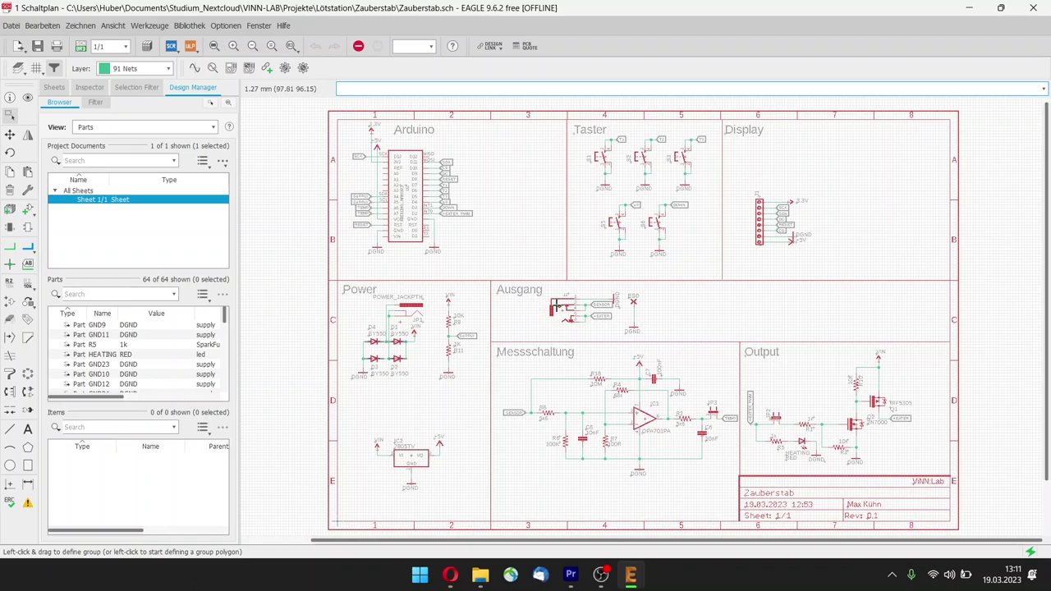
- Scroll and pan the view toward the Power section
scroll(591, 319, "up", 2)
scroll(591, 318, "up", 3)
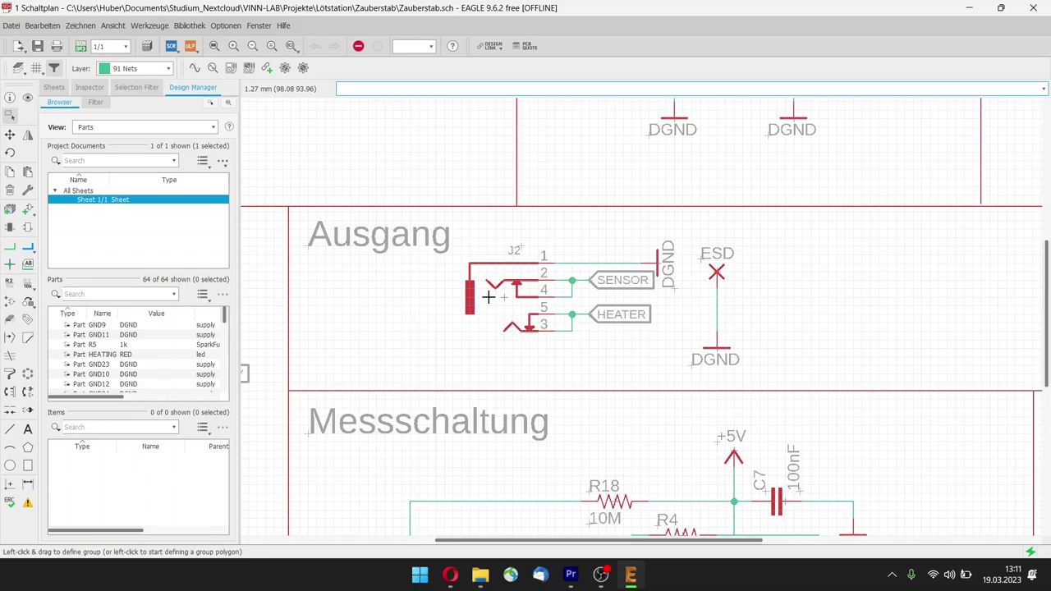
scroll(488, 297, "down", 3)
mouse_move(465, 298)
middle_mouse_down()
mouse_move(521, 274)
mouse_move(614, 262)
mouse_move(646, 242)
middle_mouse_up()
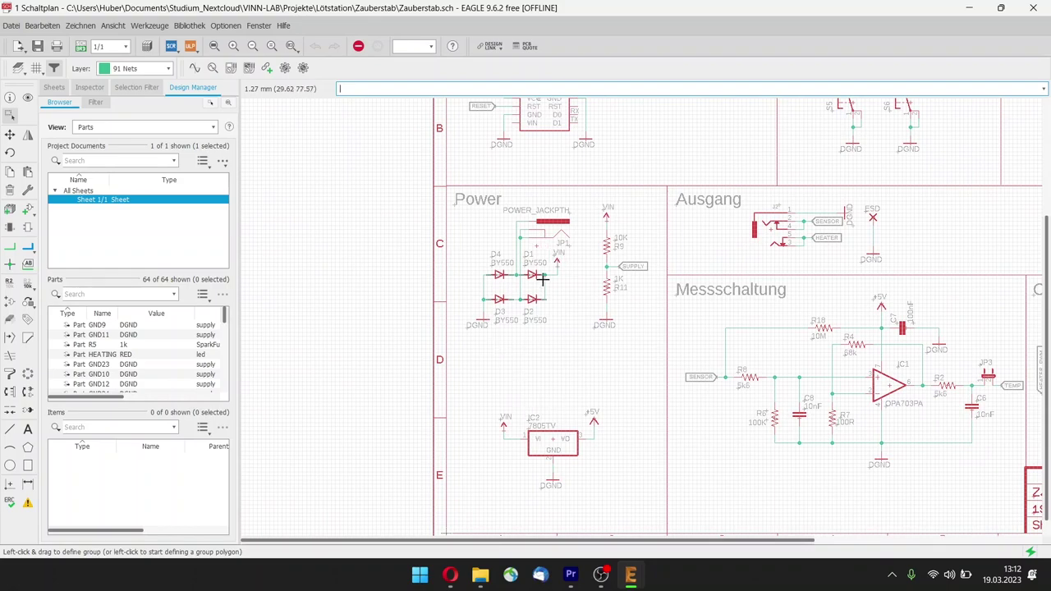
scroll(546, 219, "up", 2)
scroll(545, 219, "up", 3)
scroll(545, 220, "up", 2)
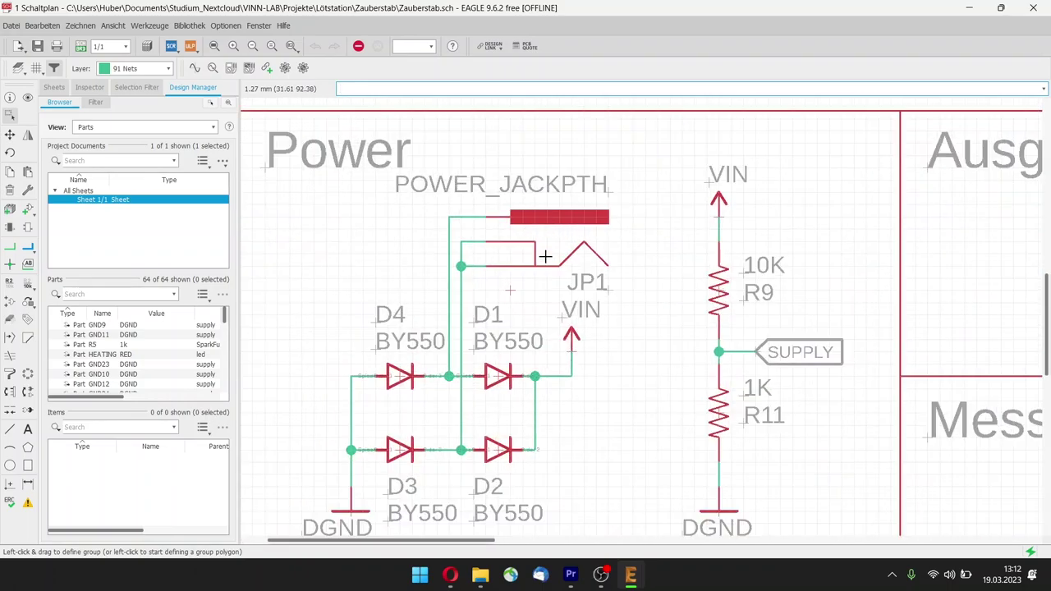
scroll(595, 256, "down", 2)
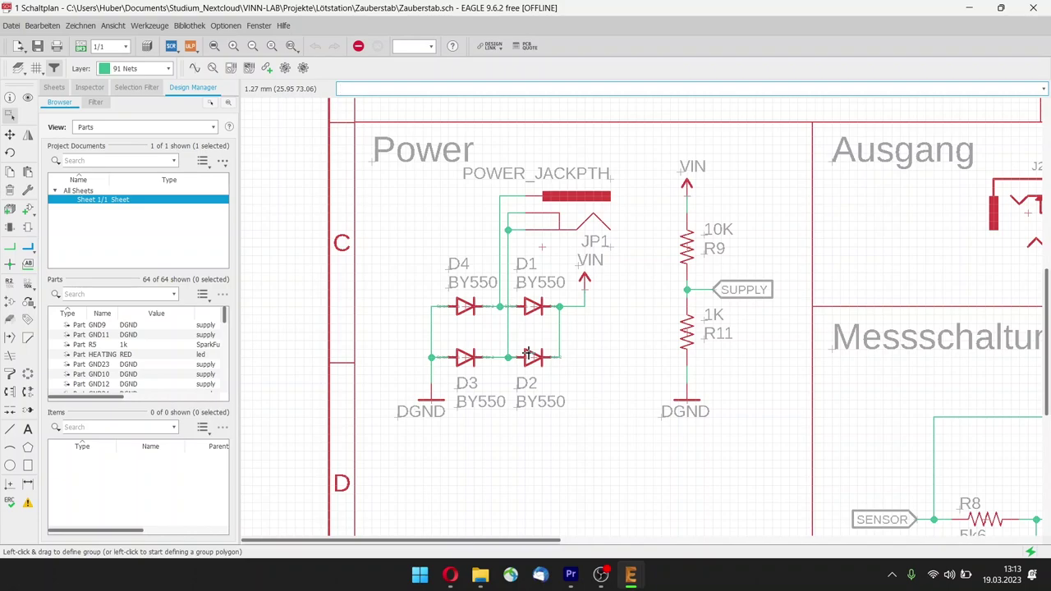
scroll(528, 355, "down", 3)
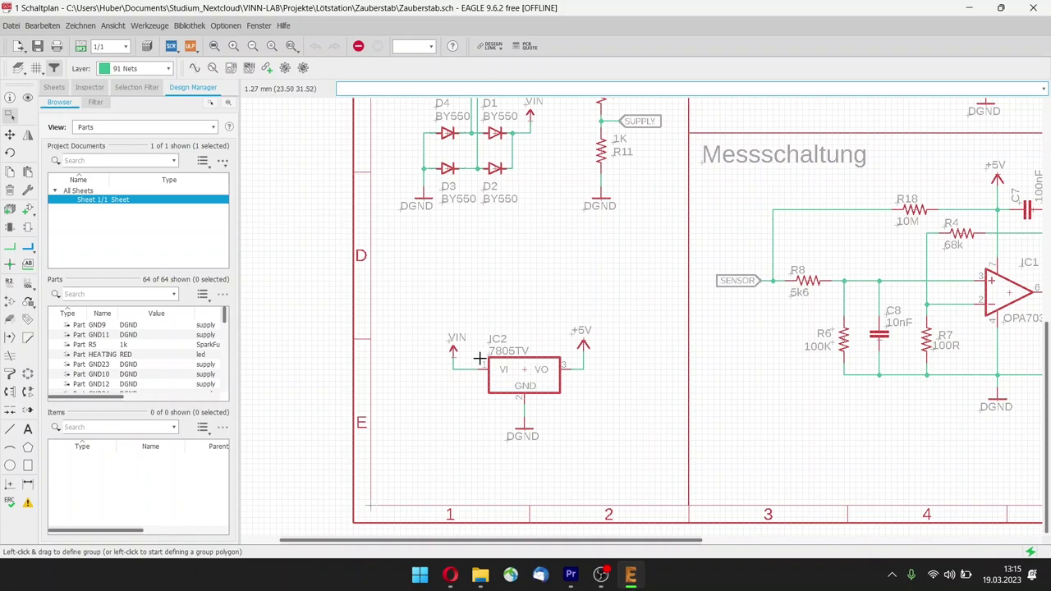
scroll(475, 338, "down", 2)
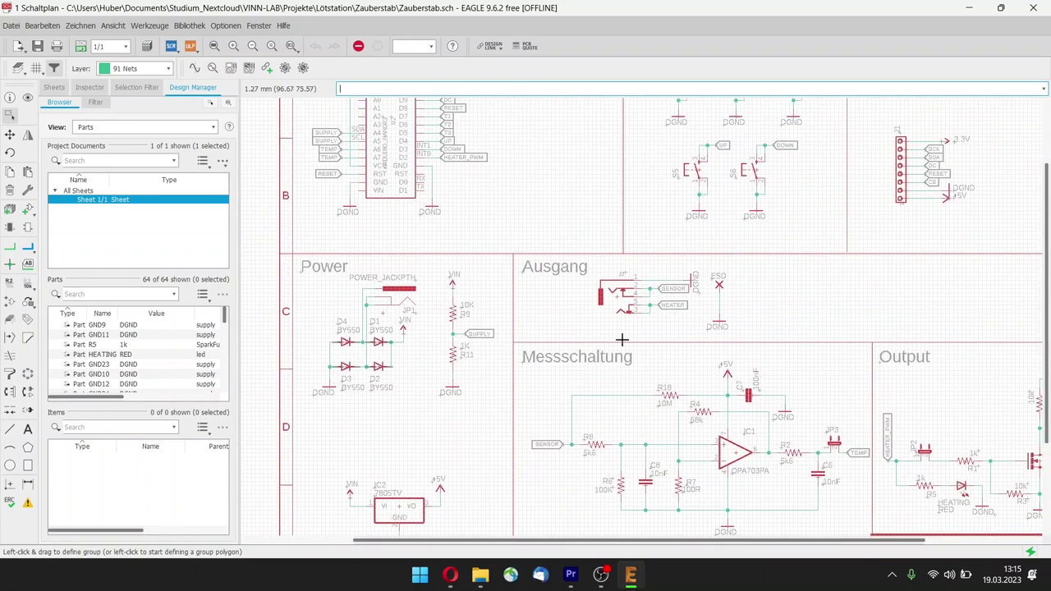
scroll(660, 395, "up", 2)
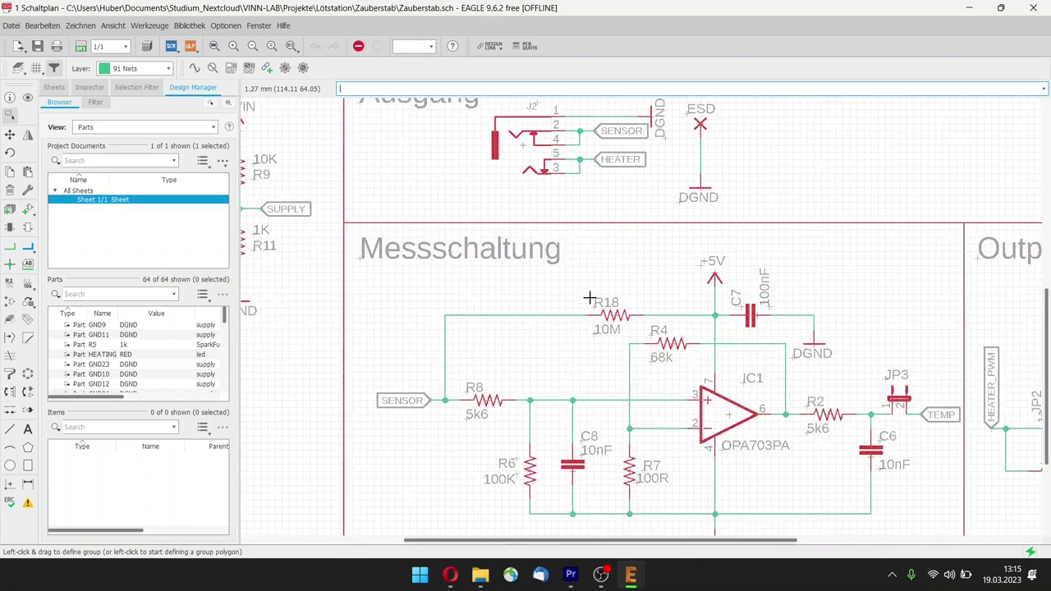
scroll(606, 299, "up", 1)
scroll(583, 283, "up", 1)
scroll(582, 278, "down", 1)
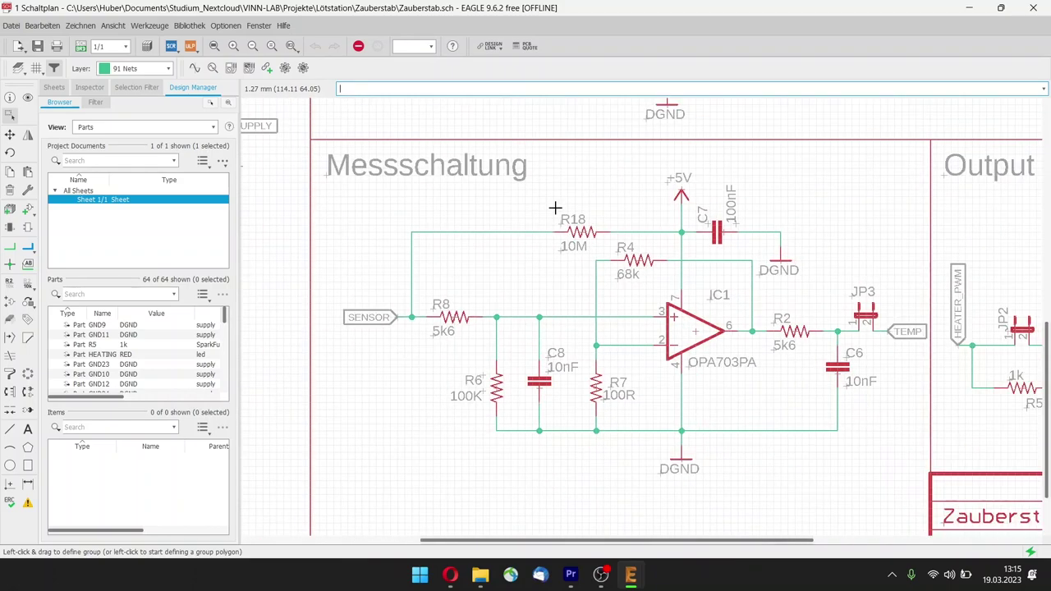
scroll(555, 208, "down", 1, "ctrl")
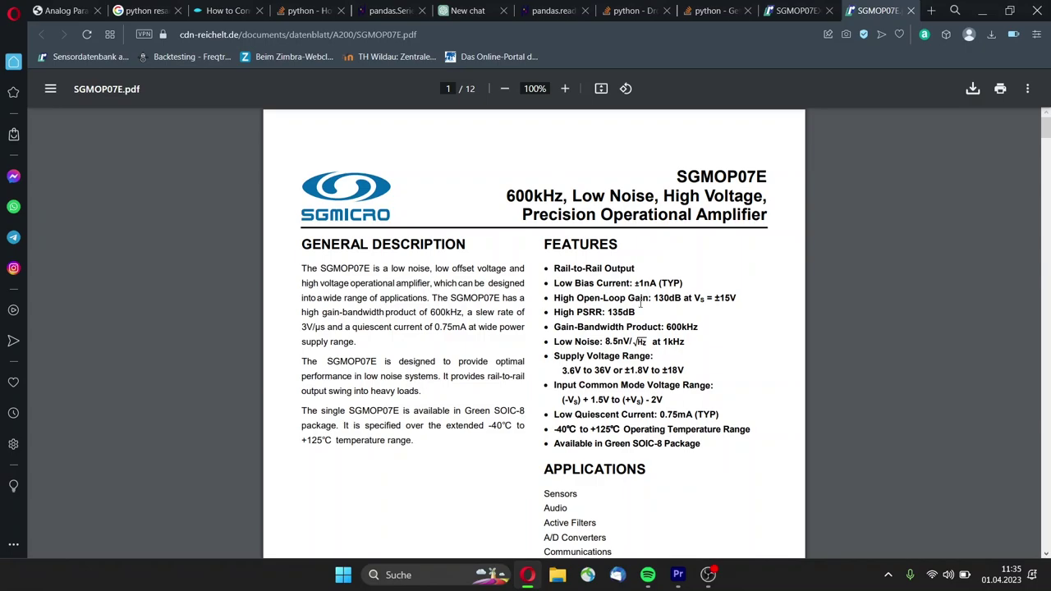
- Highlight the Rail-to-Rail Output and 3.6V to 36V supply features and the datasheet title words
left_click_drag(554, 268, 657, 274)
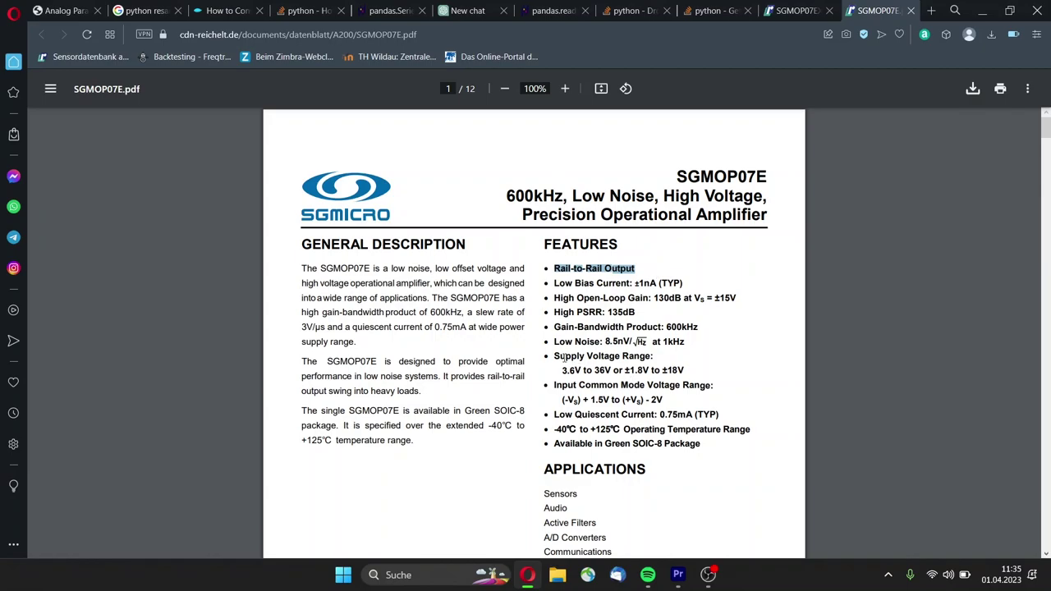
left_click_drag(555, 356, 640, 355)
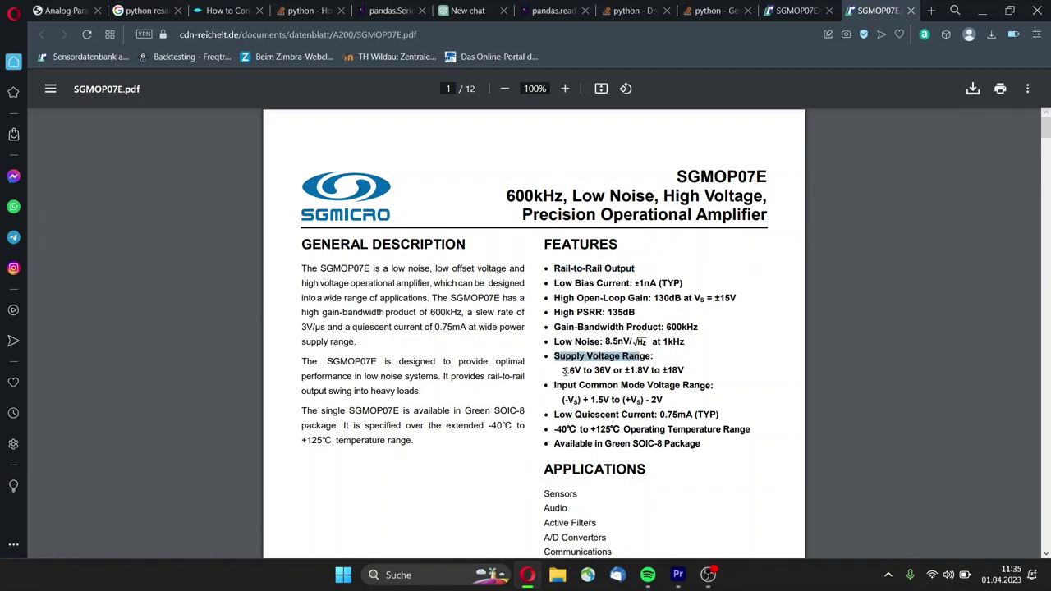
left_click_drag(563, 371, 686, 372)
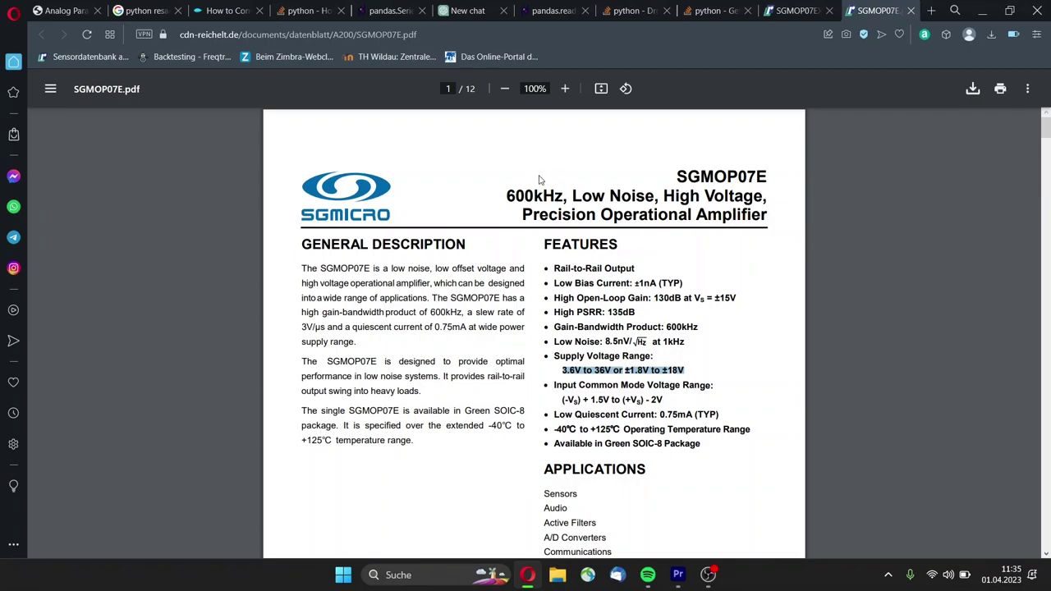
mouse_move(572, 195)
left_mouse_down()
mouse_move(648, 191)
mouse_move(782, 215)
left_mouse_up()
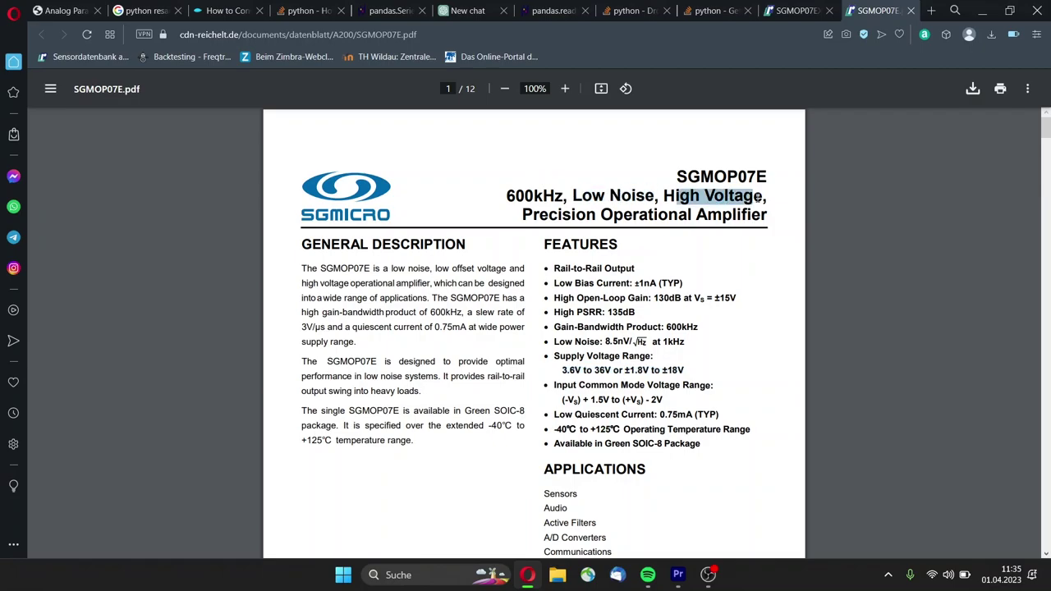
left_click(777, 255)
left_click_drag(538, 210, 724, 215)
left_click(751, 300)
- Highlight the SGMOP07E Applications list, then select the word Sensors
scroll(707, 287, "down", 1)
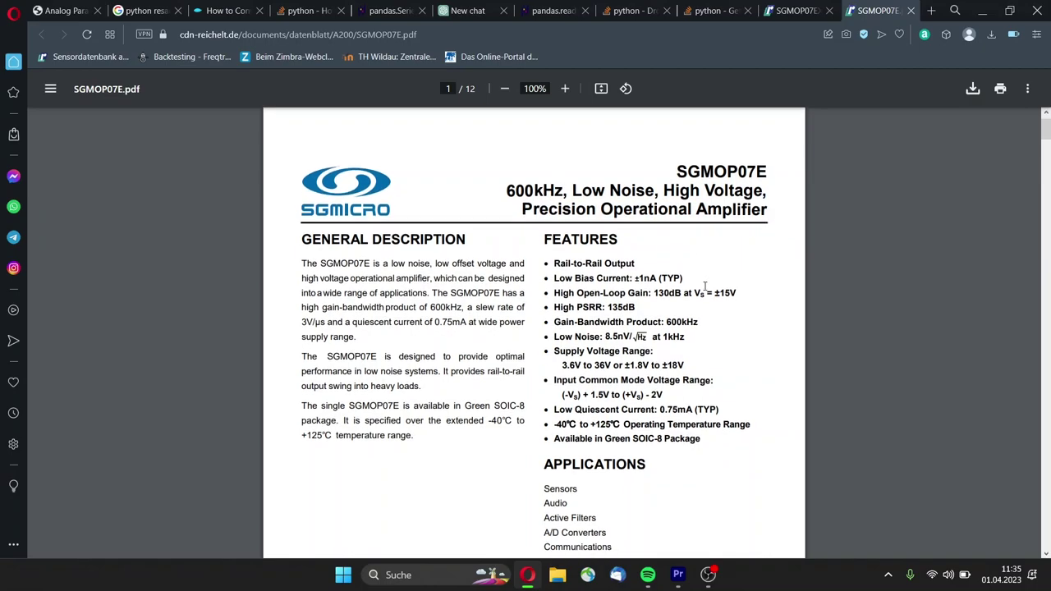
scroll(698, 296, "down", 1)
left_click_drag(538, 354, 647, 485)
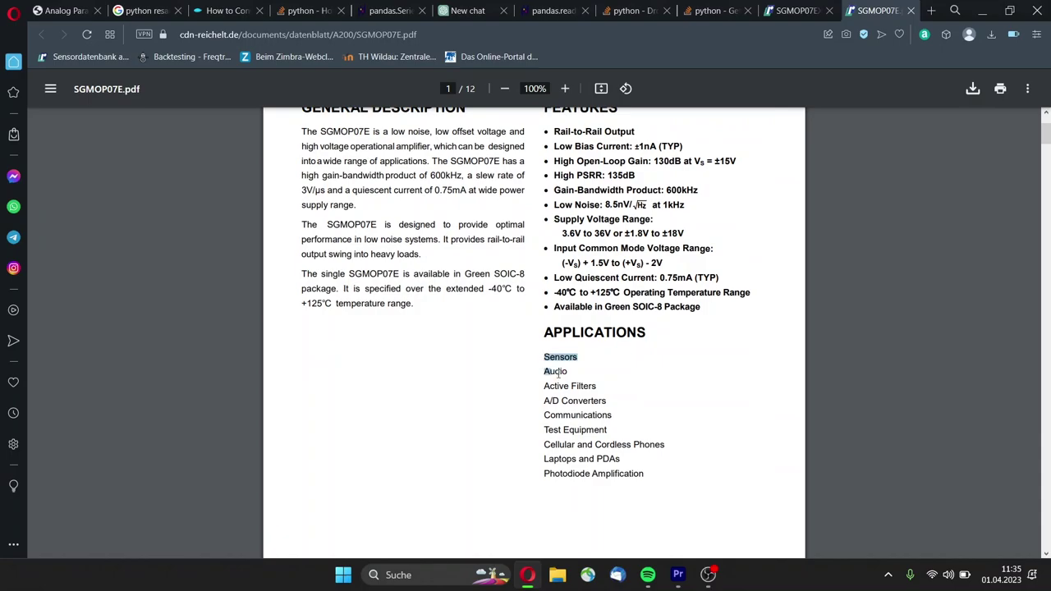
left_click(563, 393)
double_click(563, 356)
- Mark the SOIC-8 label in page 2's pin configuration, then reach page 3's table
scroll(669, 401, "down", 1)
scroll(586, 279, "up", 1)
scroll(588, 281, "down", 1)
scroll(586, 281, "down", 4)
scroll(579, 280, "down", 3)
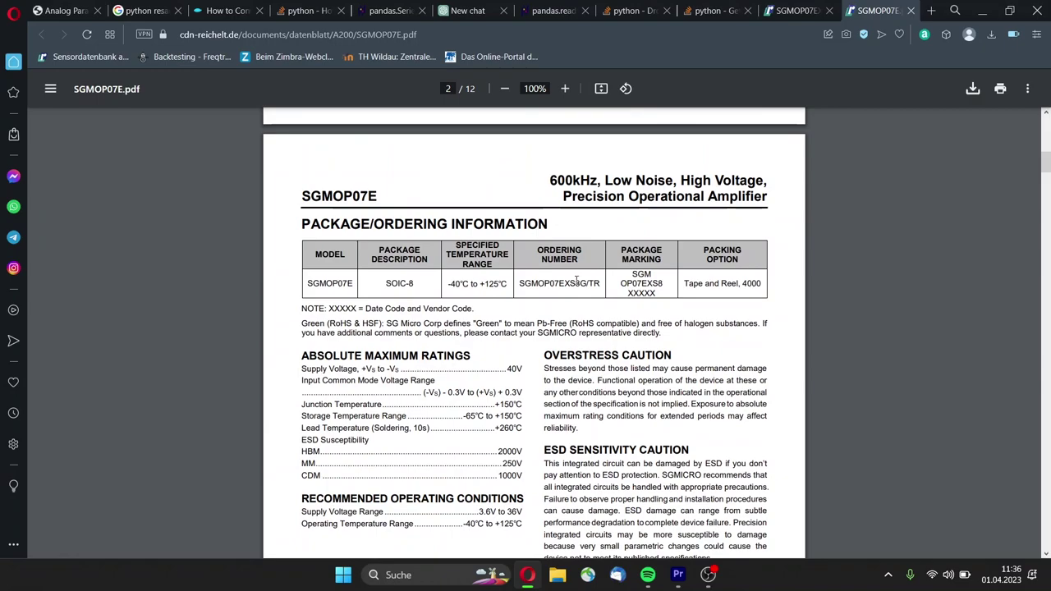
scroll(577, 281, "down", 5)
scroll(567, 282, "down", 3)
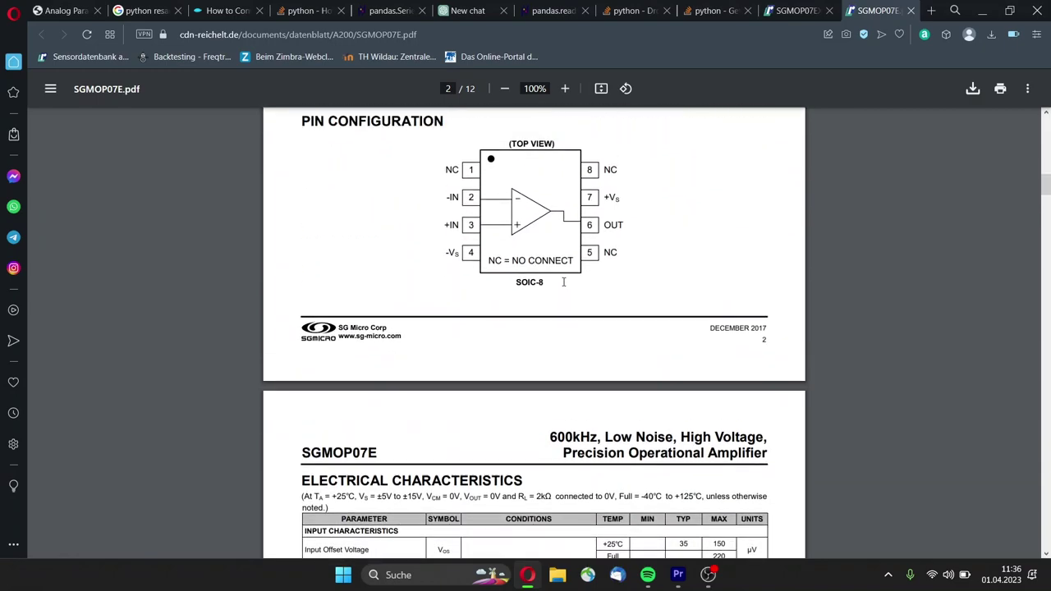
scroll(563, 281, "up", 1)
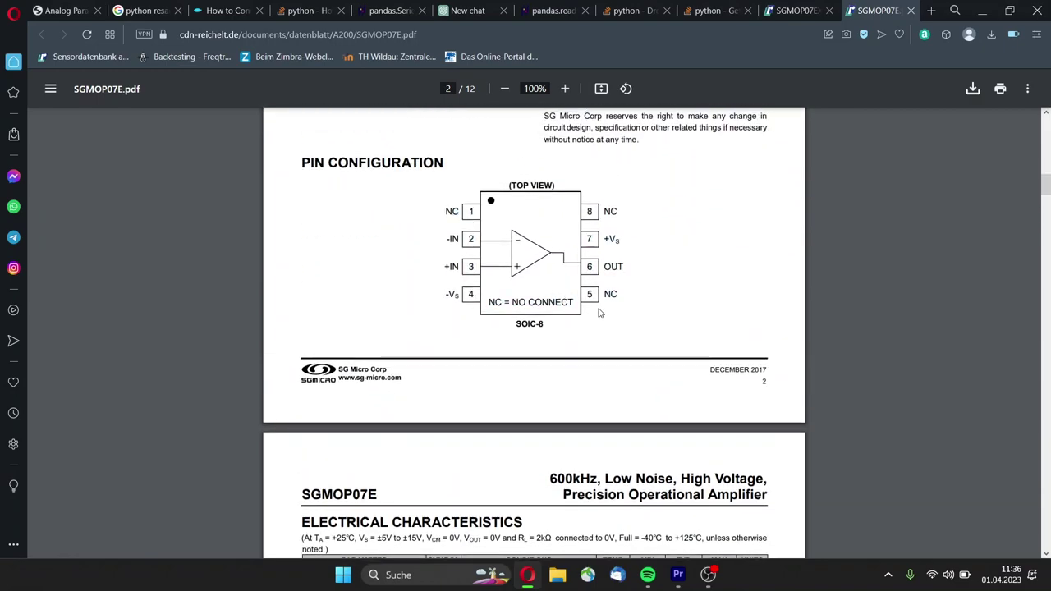
left_click_drag(516, 324, 558, 324)
scroll(613, 251, "down", 2)
scroll(613, 251, "down", 2)
scroll(613, 255, "down", 1)
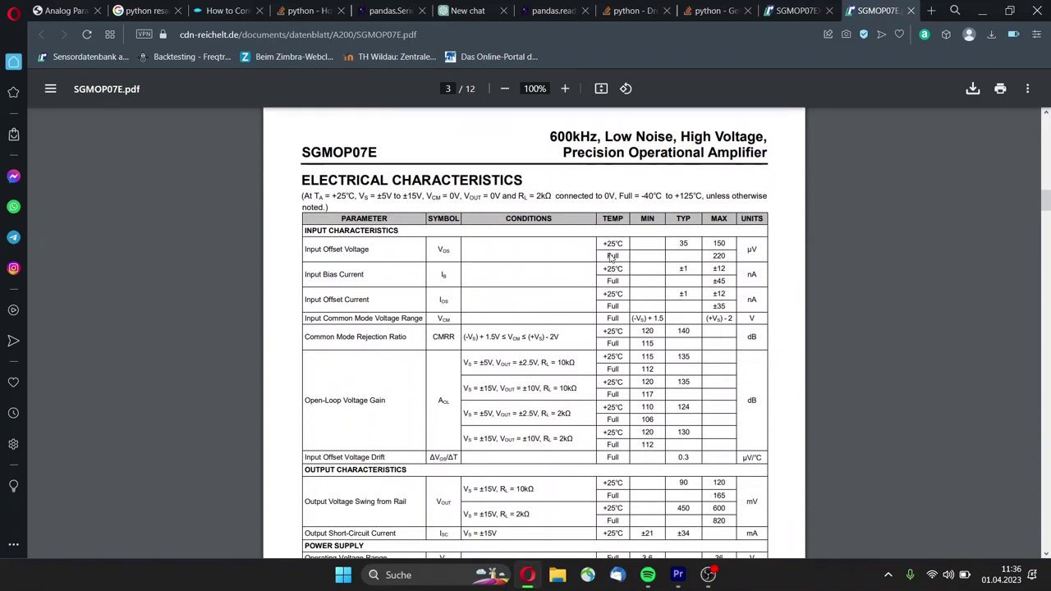
- Highlight the Open-Loop Voltage Gain row, then clear the dB and 0.3 drift highlights
scroll(624, 253, "down", 1)
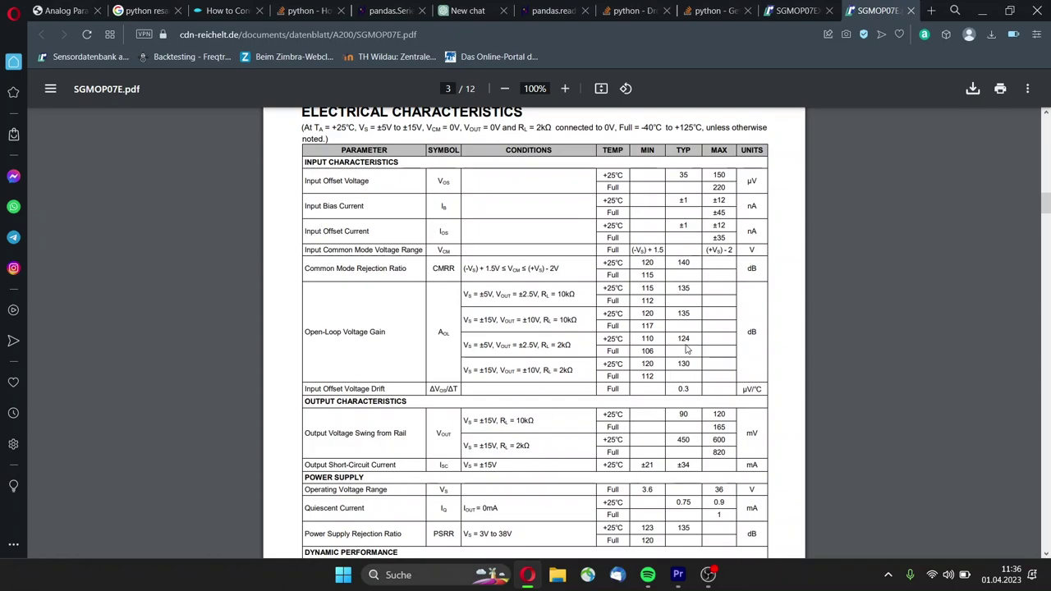
left_click_drag(358, 333, 449, 336)
left_click(743, 269)
scroll(757, 316, "down", 1)
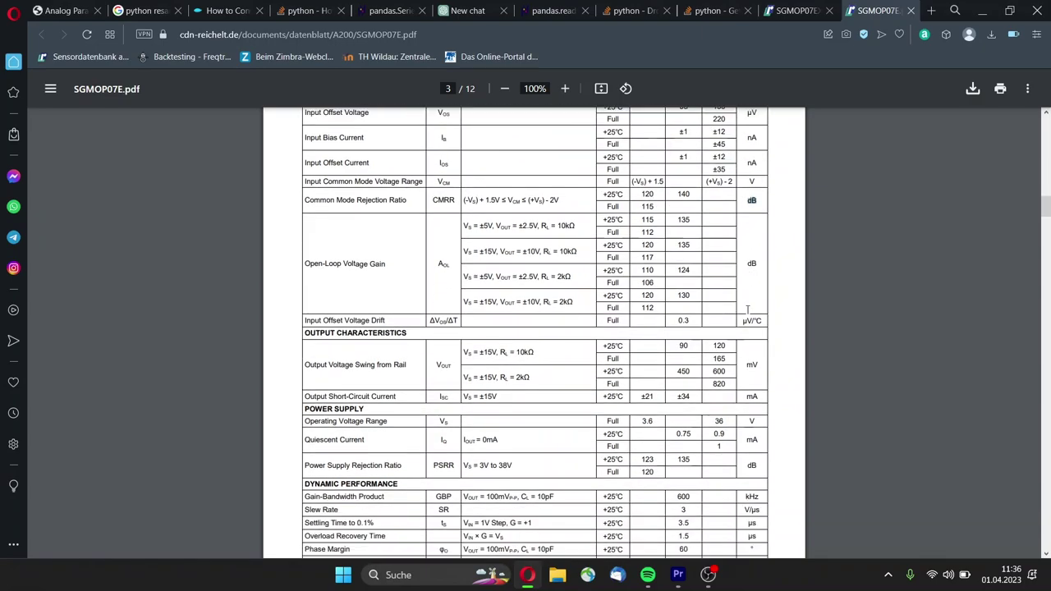
left_click(685, 326)
left_click(746, 321)
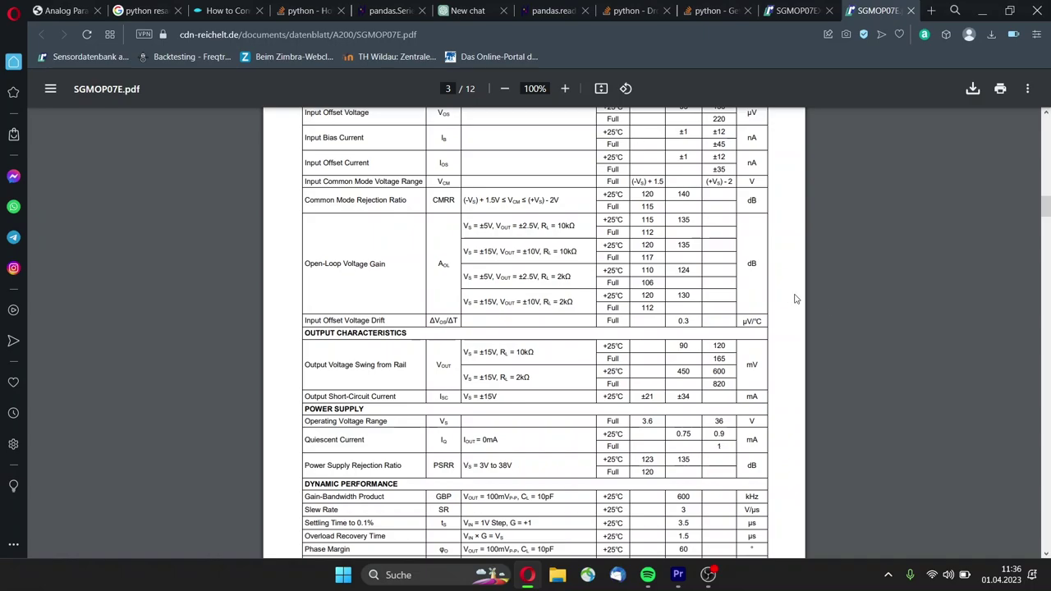
- Mark the Quiescent Current values 0mA and 0.75 typical, then clear the highlights
scroll(795, 299, "down", 2)
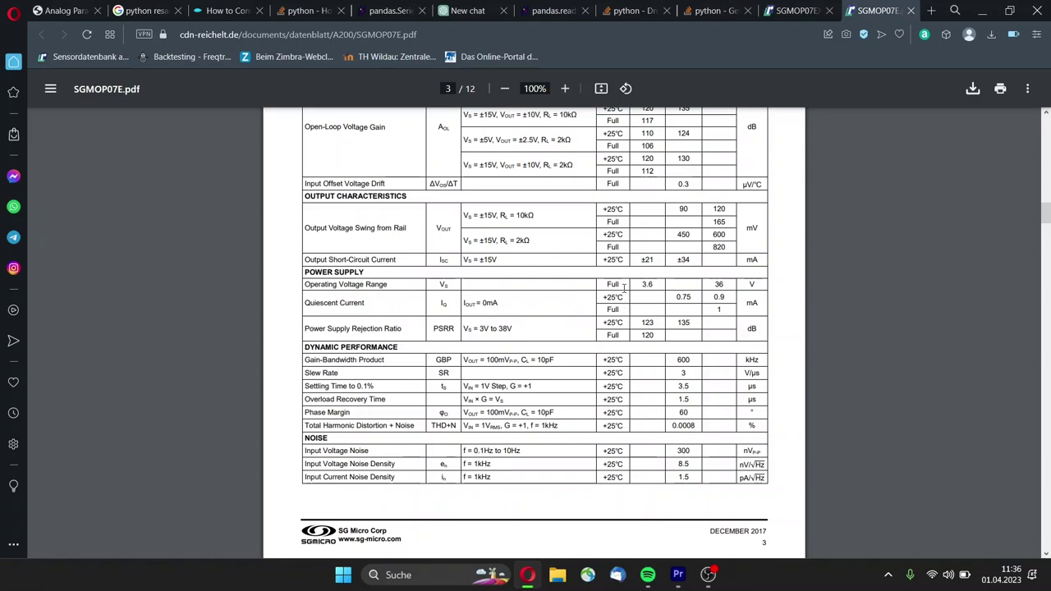
double_click(486, 303)
left_click_drag(675, 296, 694, 296)
left_click(710, 297)
left_click(744, 303)
- Mark the slew rate V/µs and kHz gain-bandwidth units, continuing to page 4's charts
left_click_drag(742, 372, 753, 373)
left_click(792, 428)
scroll(770, 415, "down", 1)
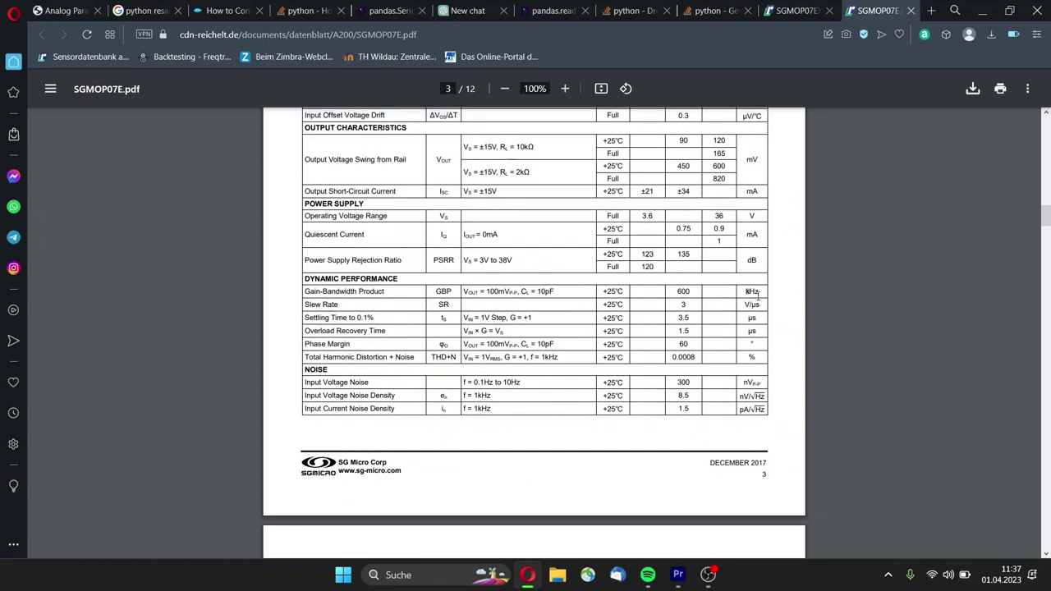
double_click(758, 295)
scroll(693, 339, "down", 2)
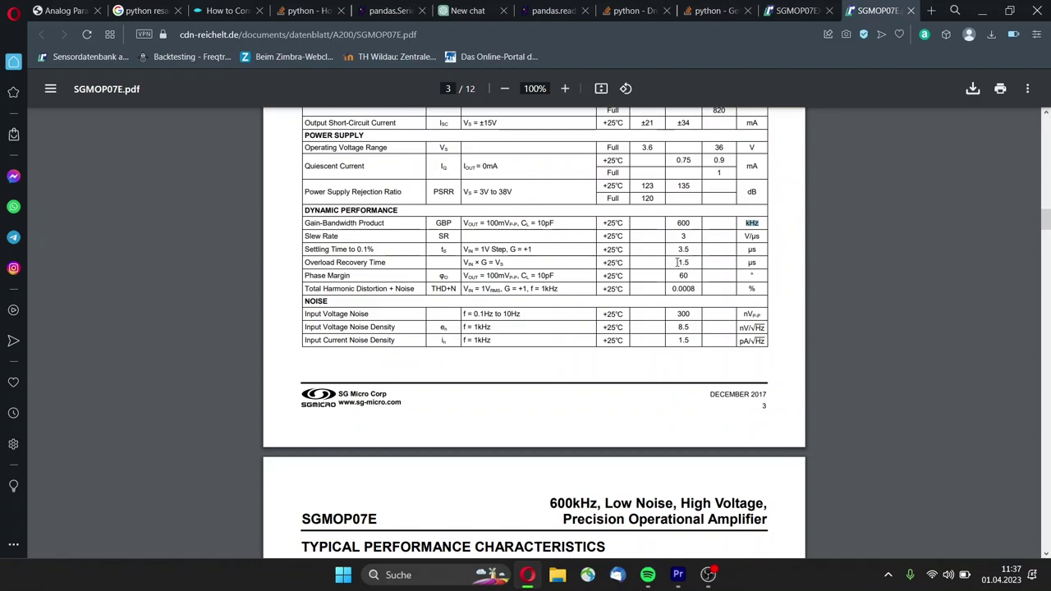
scroll(680, 299, "down", 2)
scroll(678, 299, "down", 5)
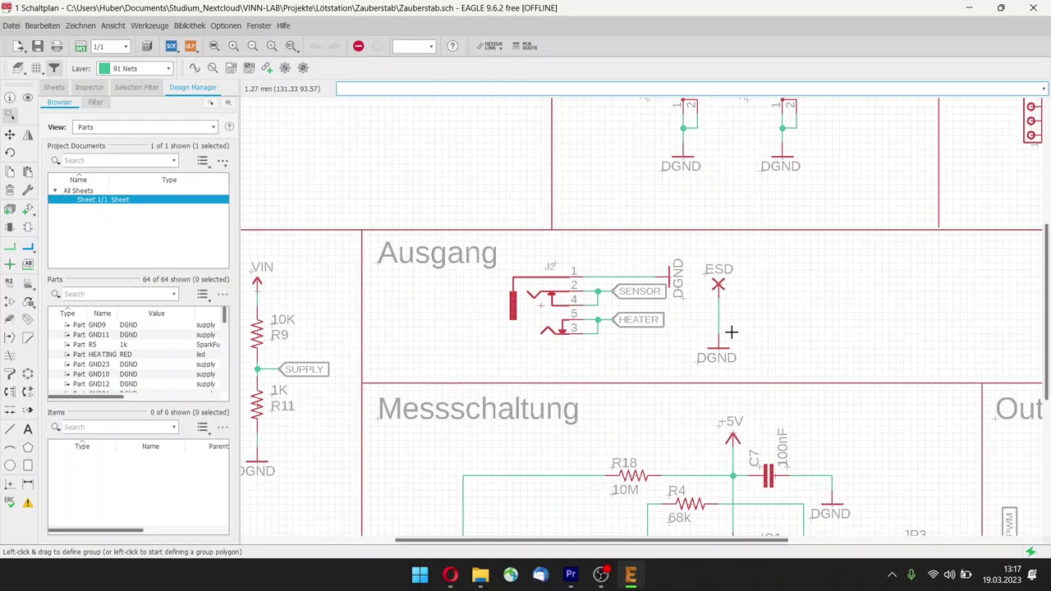
scroll(641, 270, "down", 2)
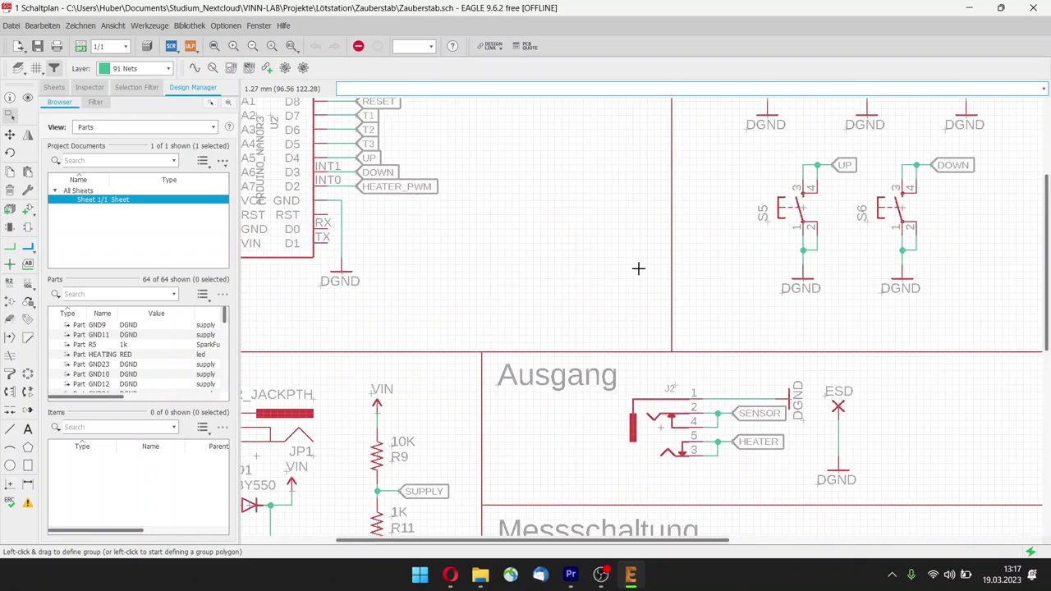
- Zoom the schematic onto Arduino Nano U2 with its SDA, CS, DC, RESET, HEATER_PWM labels
scroll(856, 416, "up", 2)
scroll(857, 417, "down", 2)
scroll(875, 423, "up", 2)
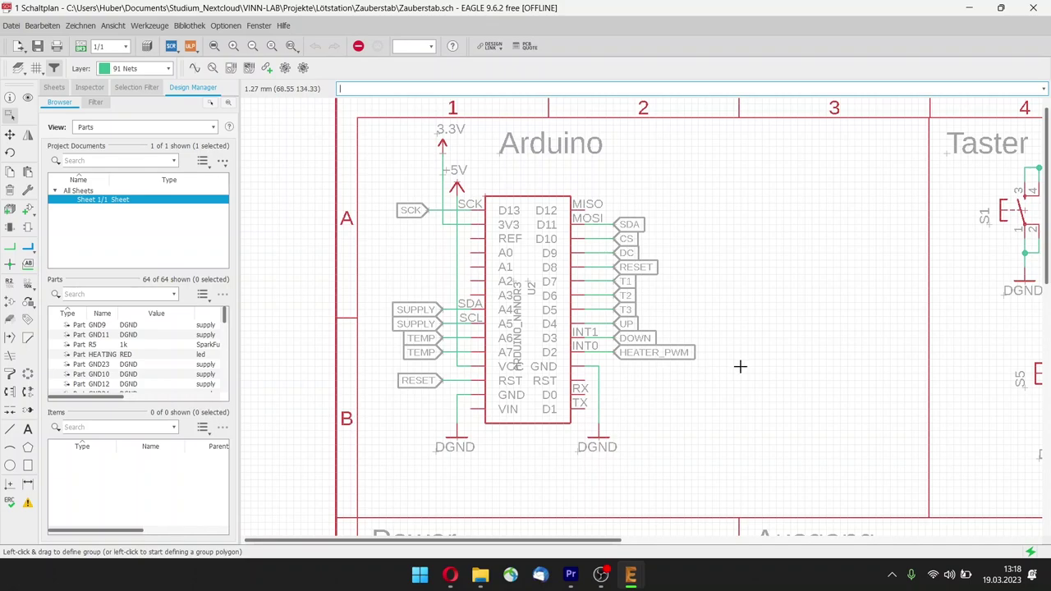
middle_click_drag(688, 352, 481, 341)
scroll(354, 349, "right", 5)
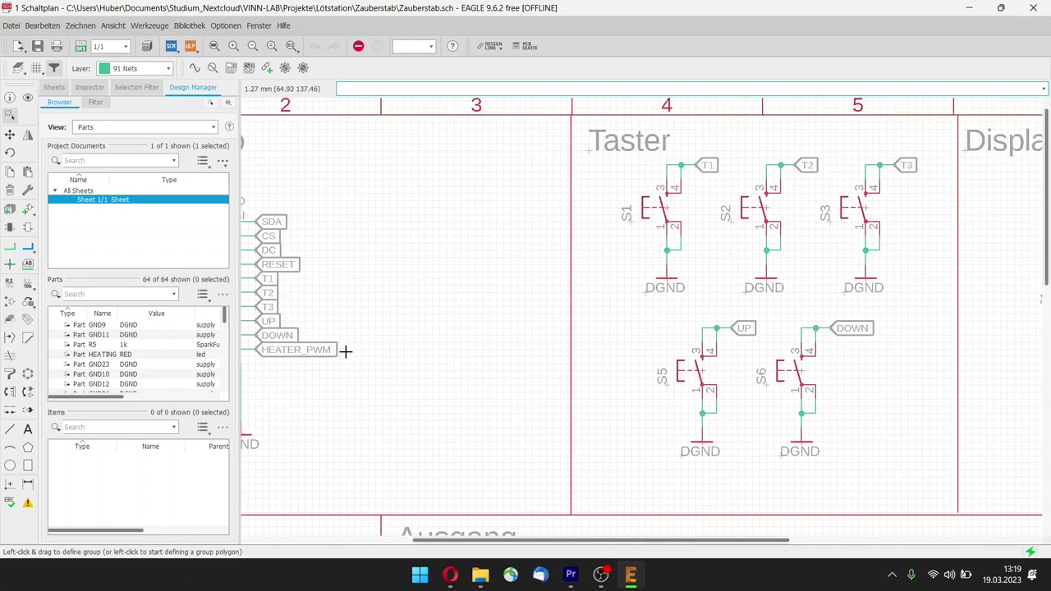
scroll(370, 354, "right", 3)
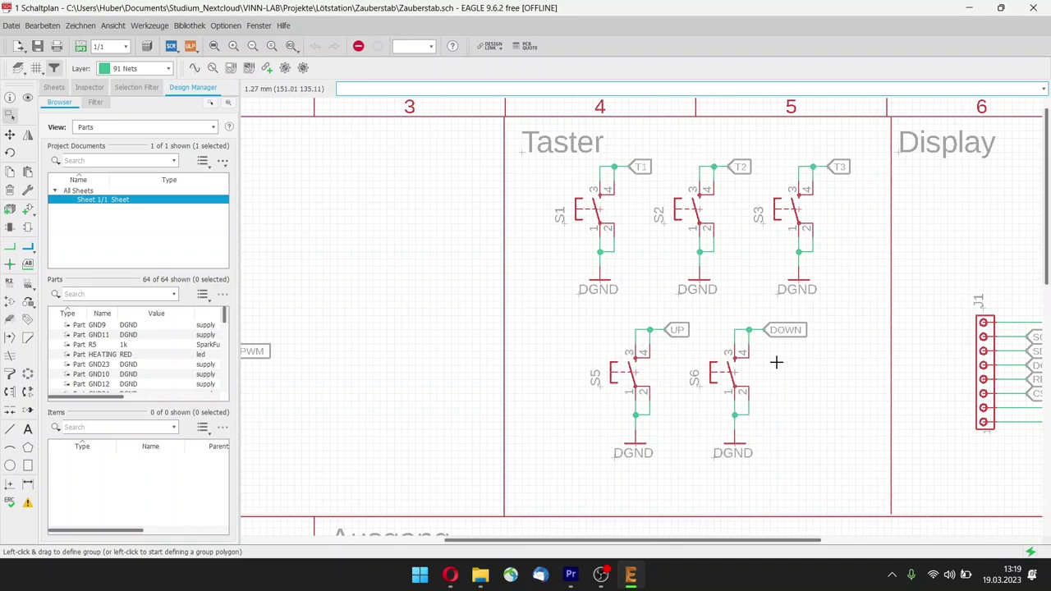
scroll(899, 364, "left", 5)
middle_click_drag(966, 362, 721, 353)
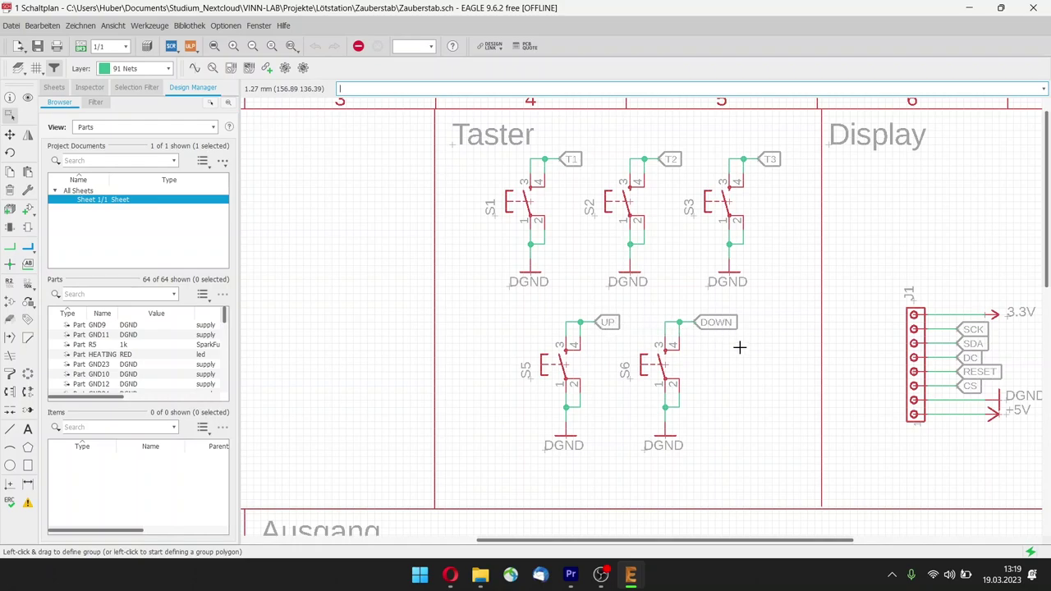
middle_click_drag(841, 342, 450, 345)
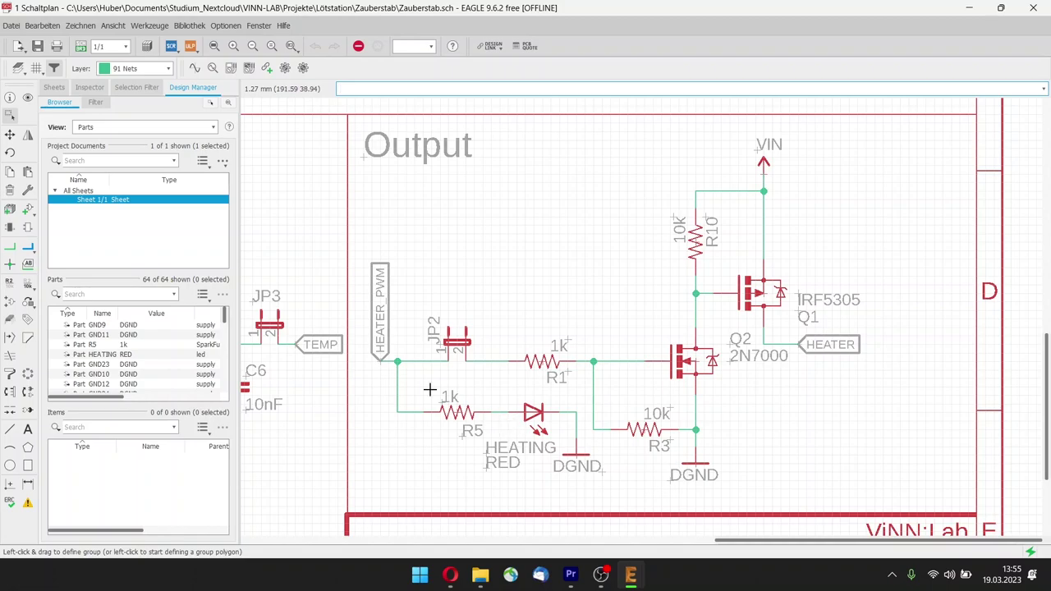
scroll(612, 323, "down", 3)
scroll(633, 324, "down", 2)
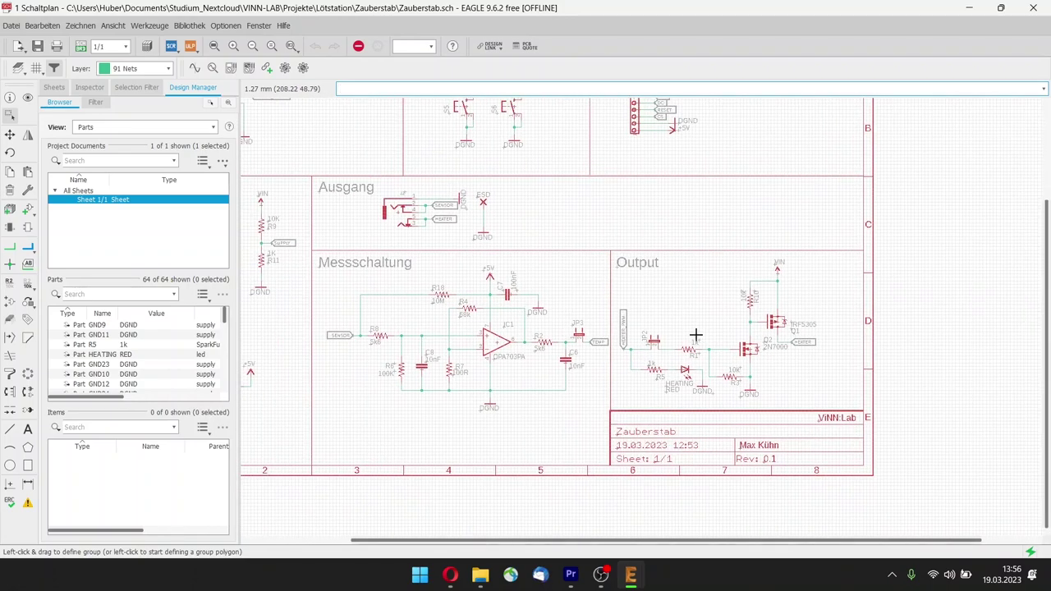
scroll(696, 335, "down", 1)
scroll(729, 345, "down", 1)
scroll(730, 345, "down", 2)
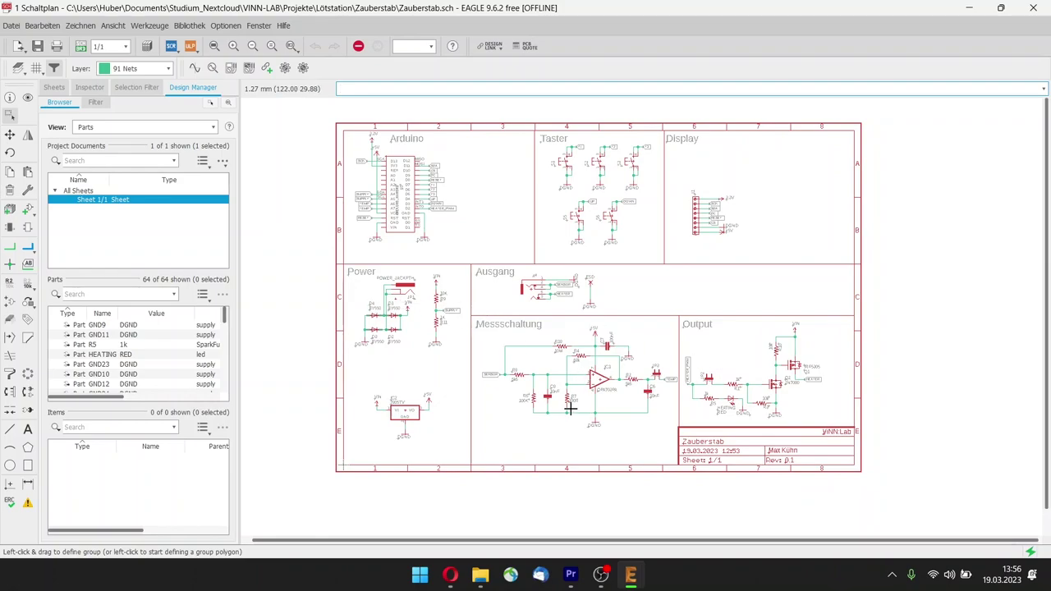
scroll(571, 400, "up", 2)
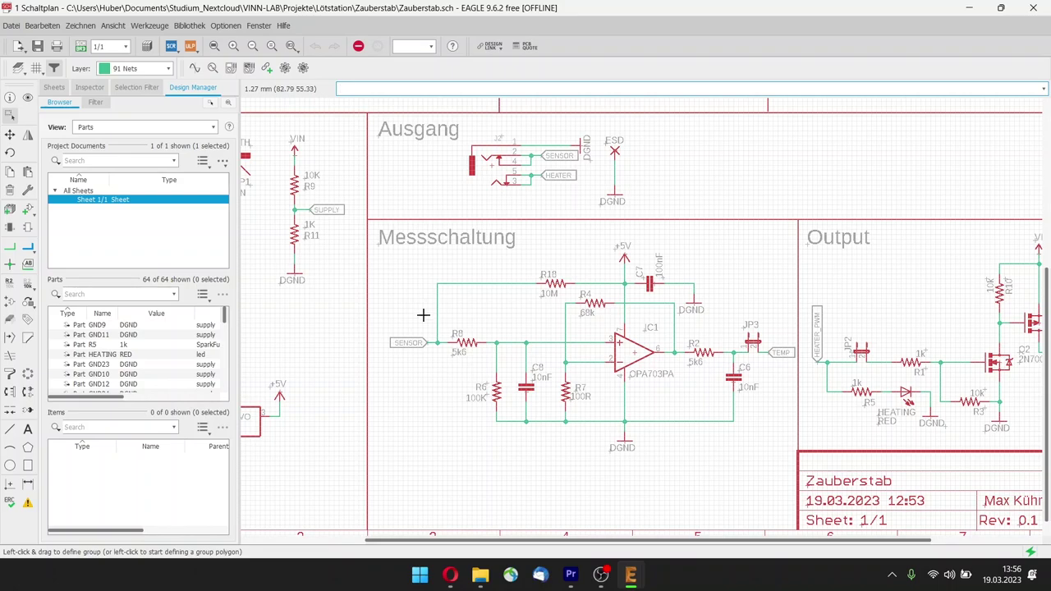
scroll(449, 343, "up", 2)
scroll(449, 343, "up", 1)
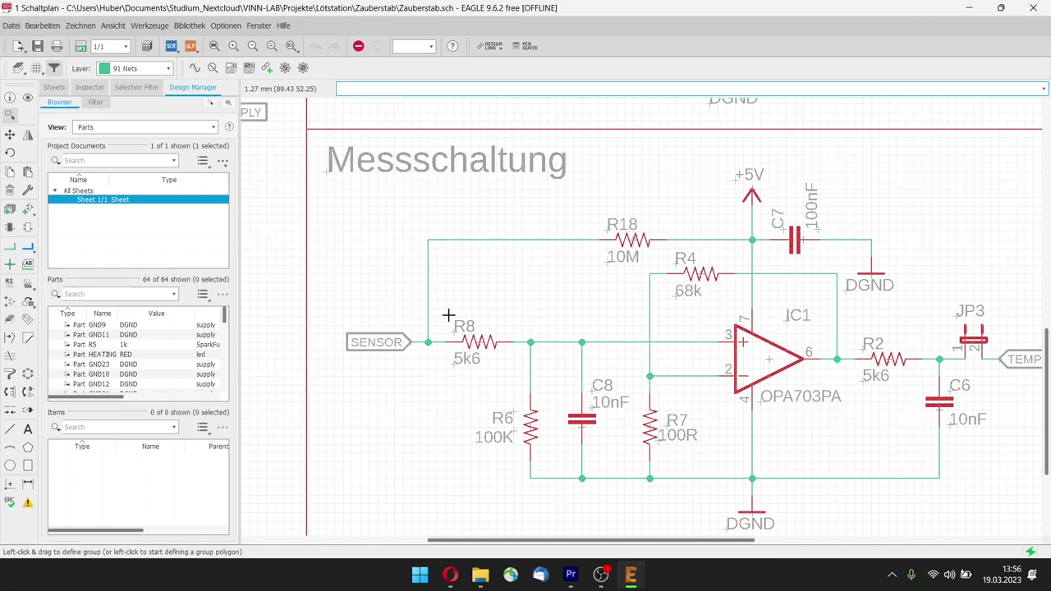
scroll(513, 297, "down", 2)
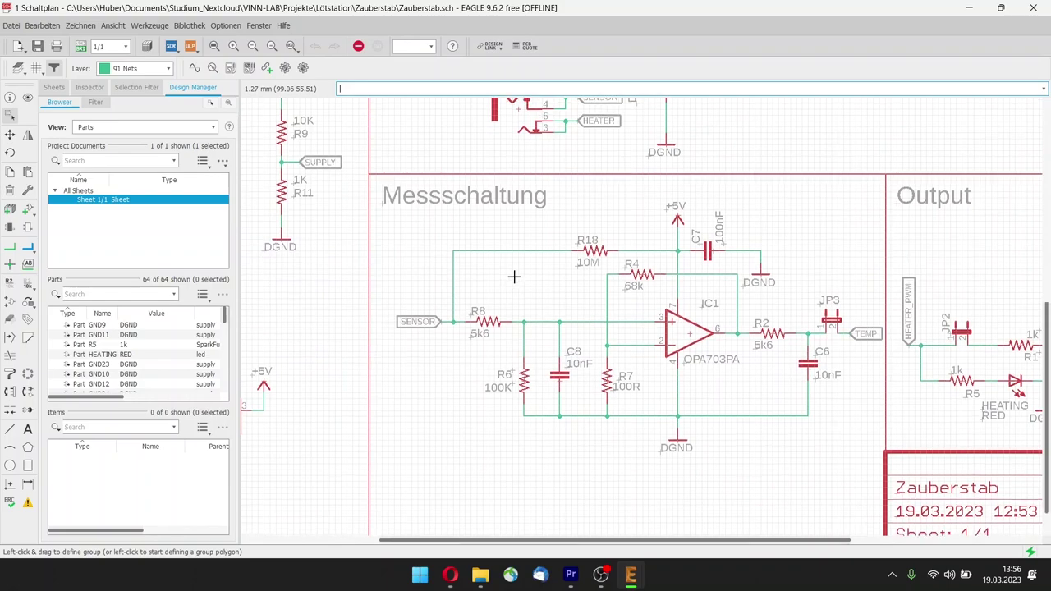
scroll(519, 289, "down", 2)
scroll(526, 280, "down", 2)
scroll(534, 291, "down", 1)
scroll(534, 301, "down", 1)
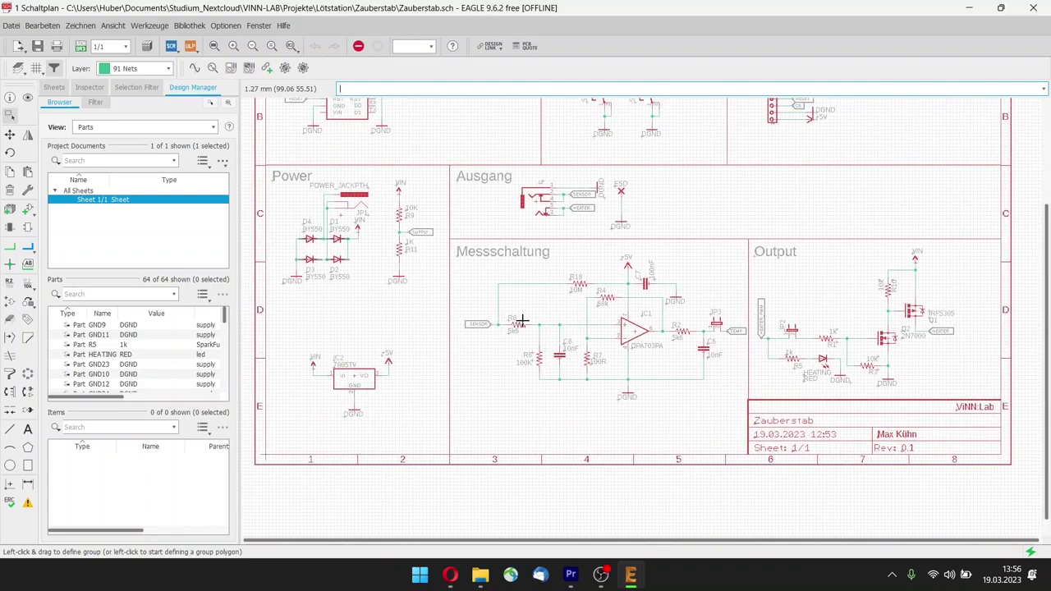
scroll(528, 358, "down", 1)
scroll(529, 366, "down", 1)
scroll(532, 377, "down", 1)
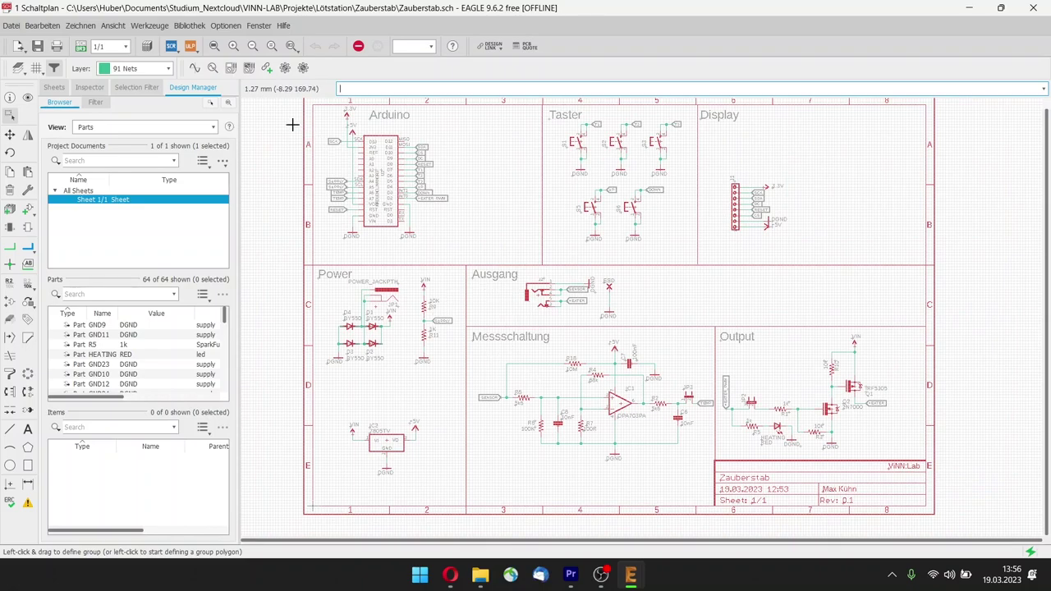
- Switch from the Zauberstab schematic to the board layout
left_click(81, 47)
left_click(81, 47)
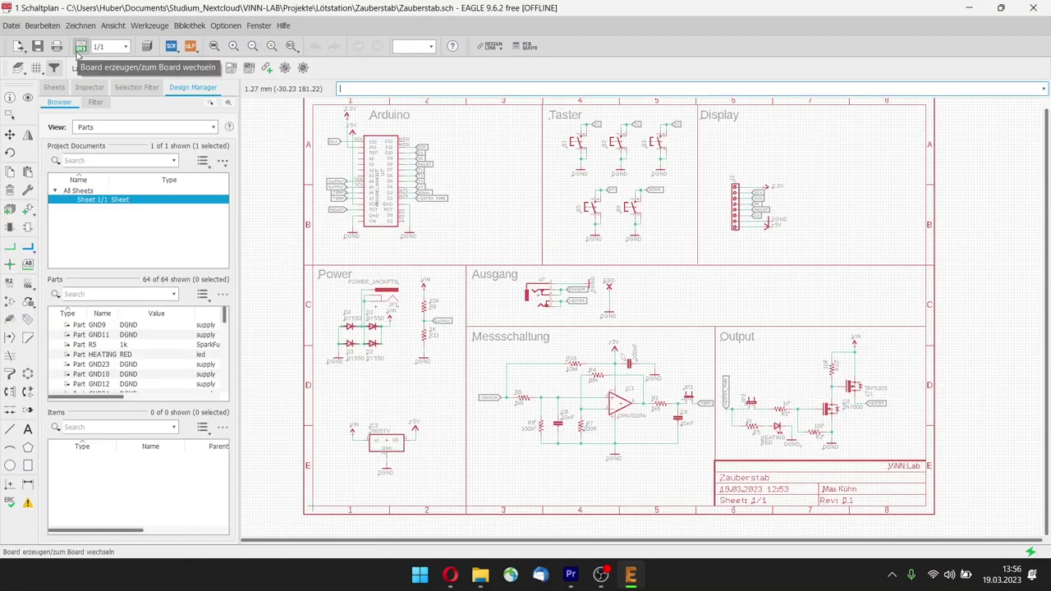
left_click(75, 55)
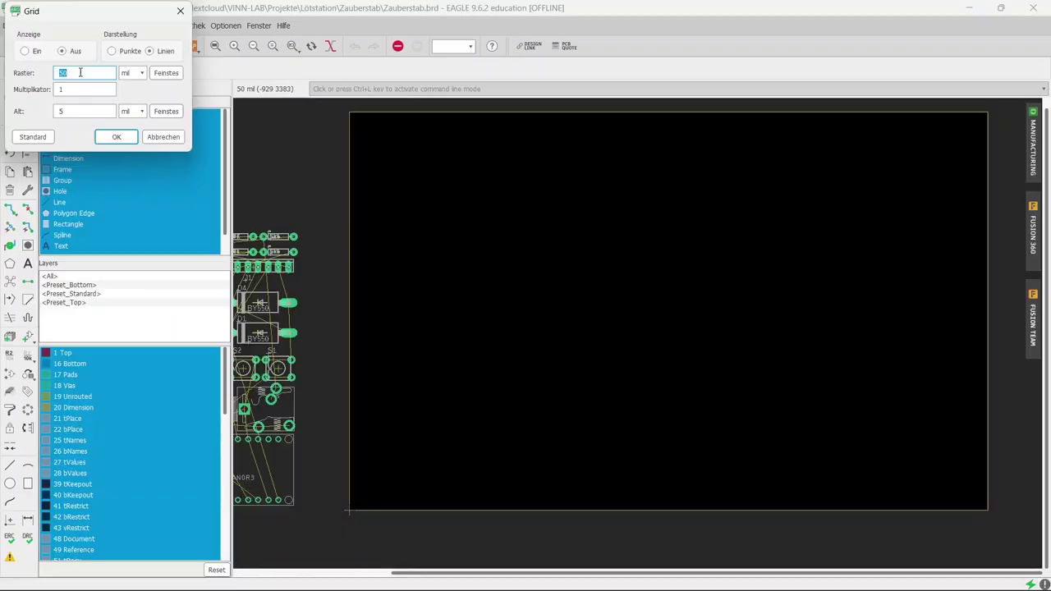
- Edit the board-edge Dimension lines' coordinates to make a 70×100 outline
left_click(988, 300)
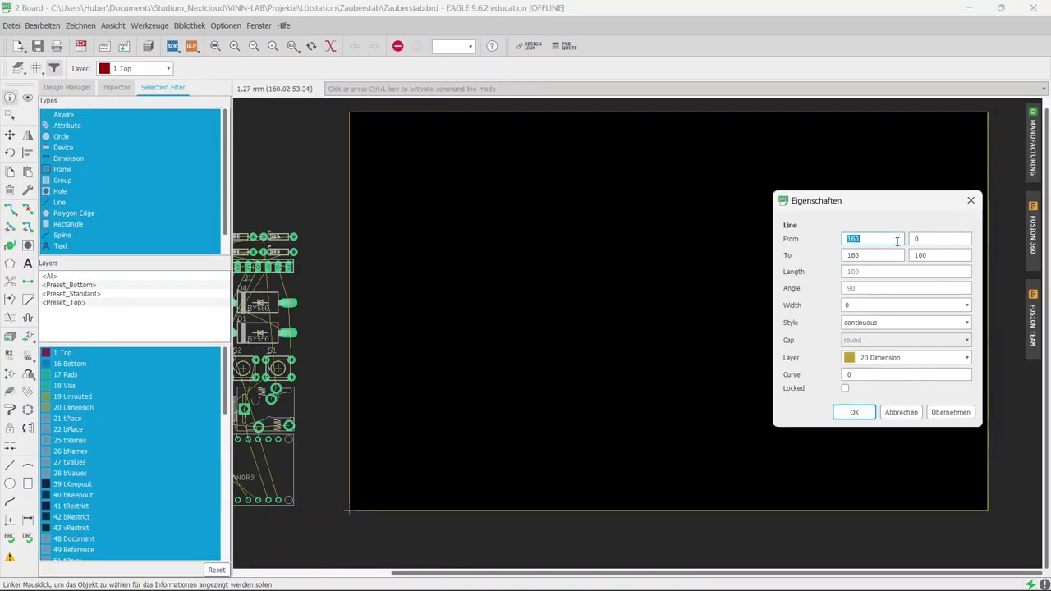
key("Return")
left_click(568, 153)
type("8")
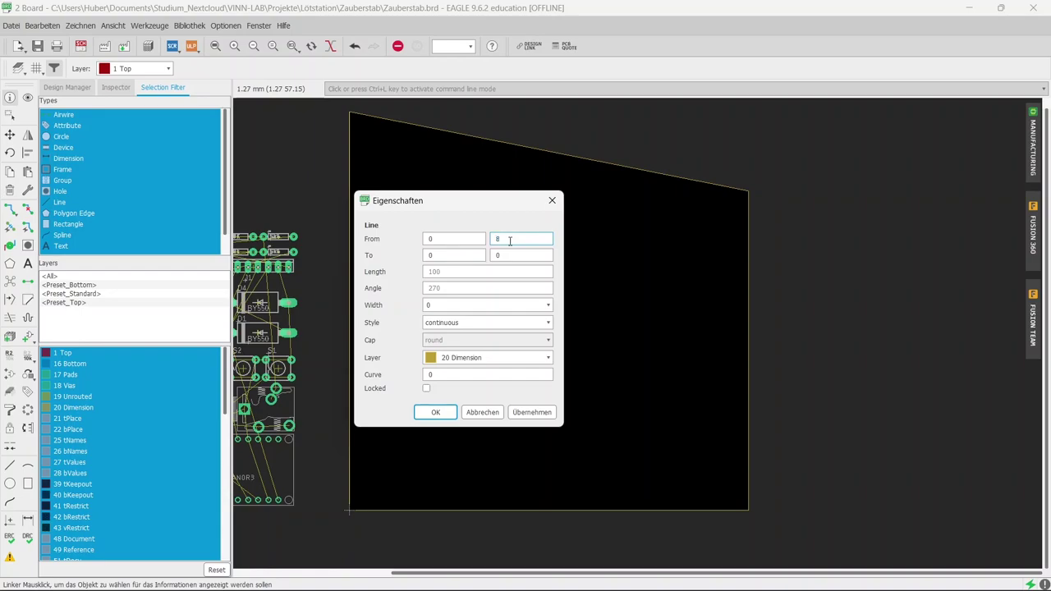
key("Return")
left_click(747, 337)
key("Return")
left_click(533, 257)
key("Return")
left_click(685, 313)
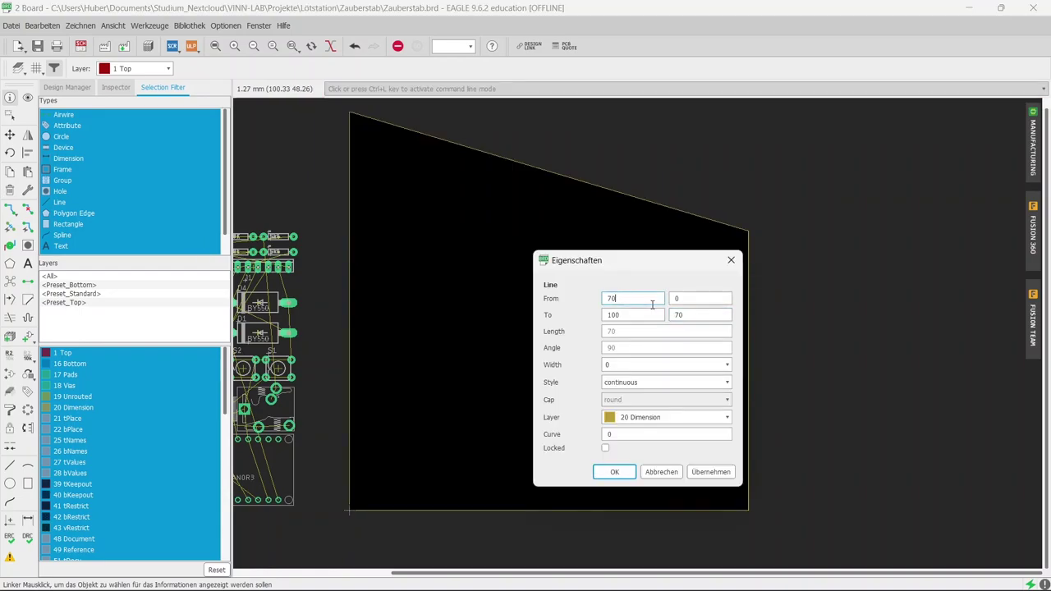
key("Return")
- Move the Arduino Nano U2 onto the board with the Move tool (F7)
scroll(674, 255, "down", 1)
key("F7")
left_click(590, 398)
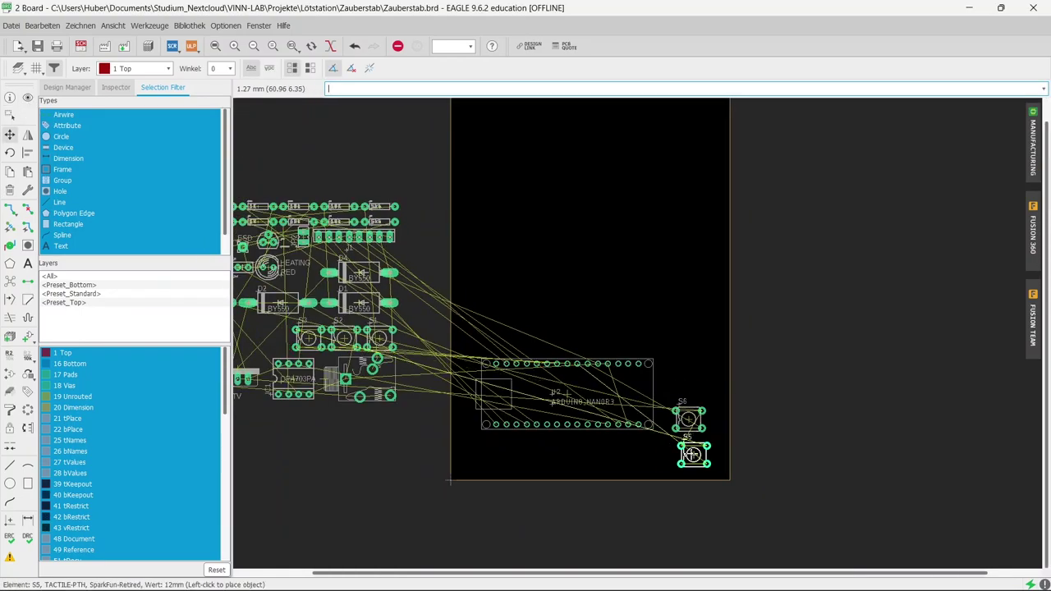
- Drop the audio jack beside the Arduino and edit a shortcut in Options > Assign
scroll(613, 302, "up", 2)
left_click(427, 391)
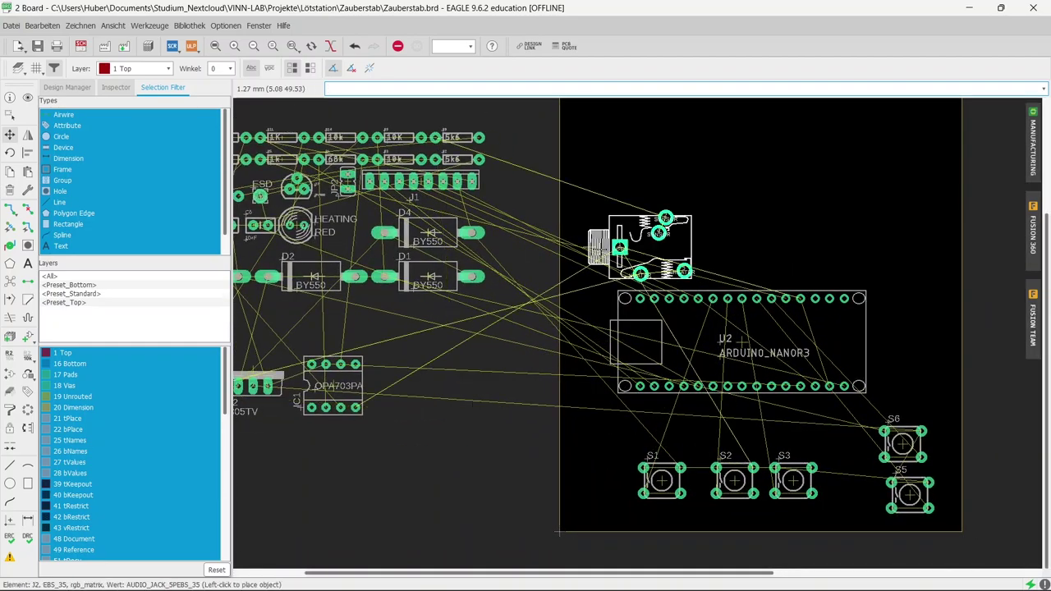
left_click(226, 25)
left_click(239, 62)
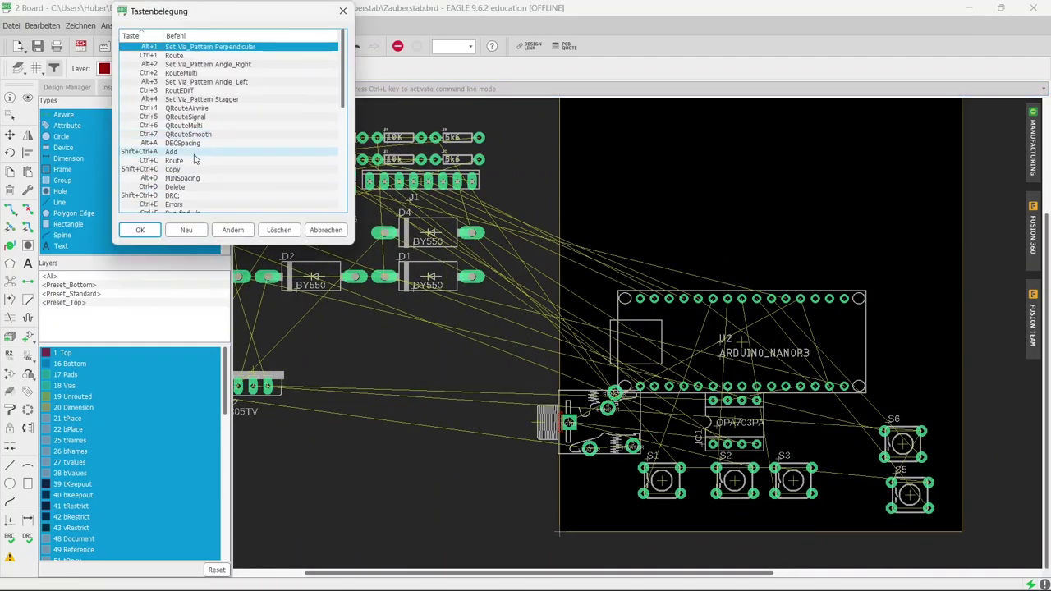
double_click(266, 148)
left_click(181, 197)
left_click(141, 228)
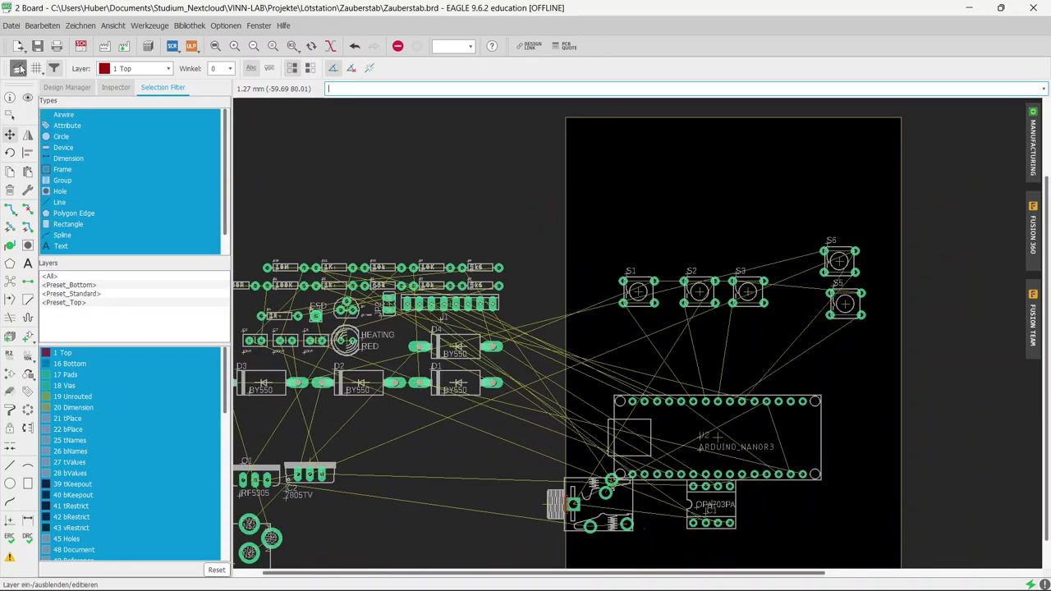
- Place diode D1 and the BY550 diode group at the board's lower right
left_click(18, 68)
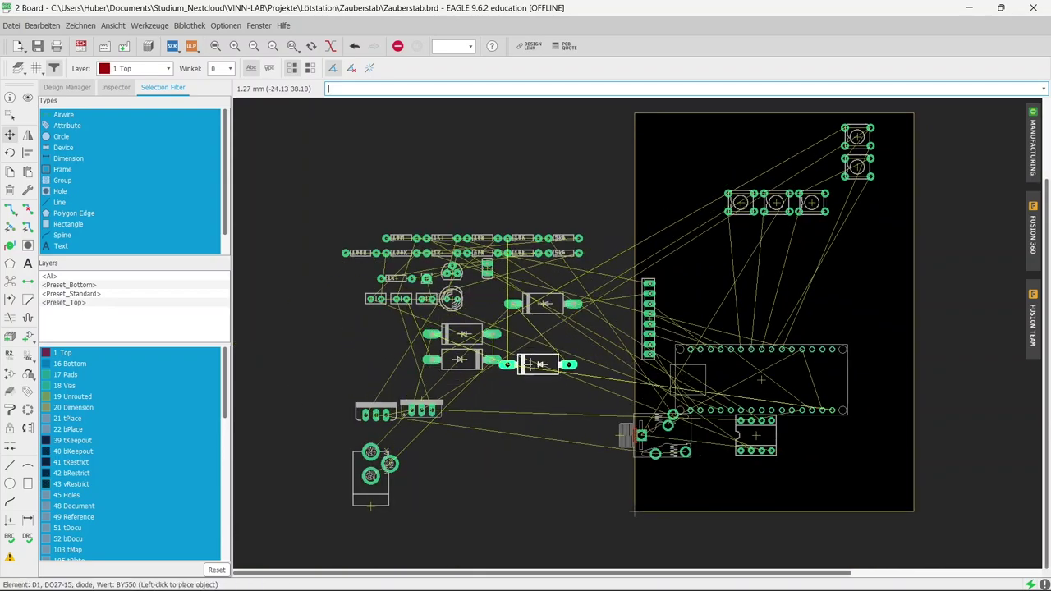
scroll(457, 305, "up", 3)
left_click(429, 272)
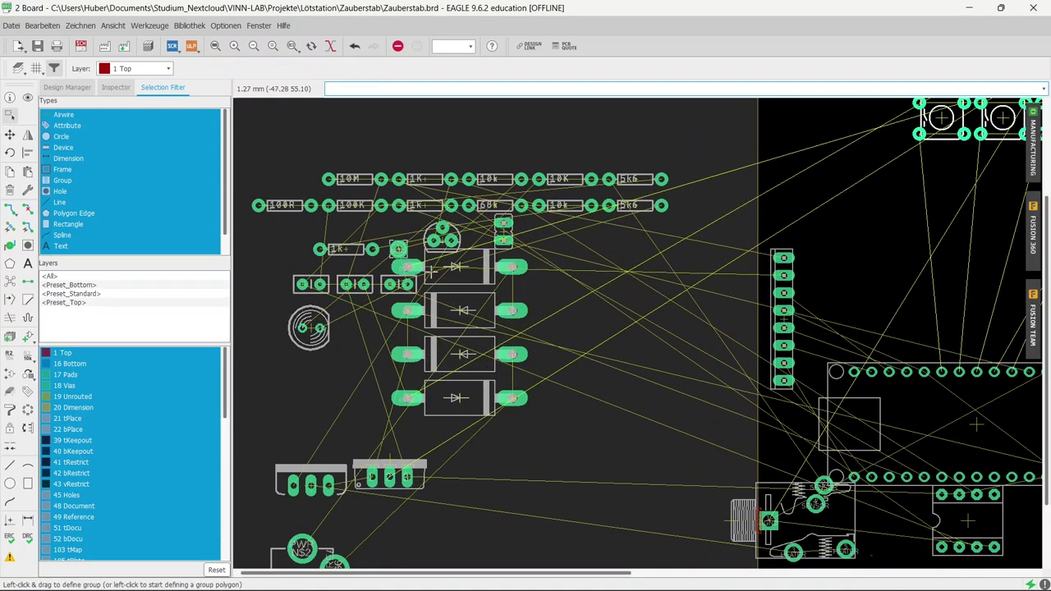
right_click(863, 423)
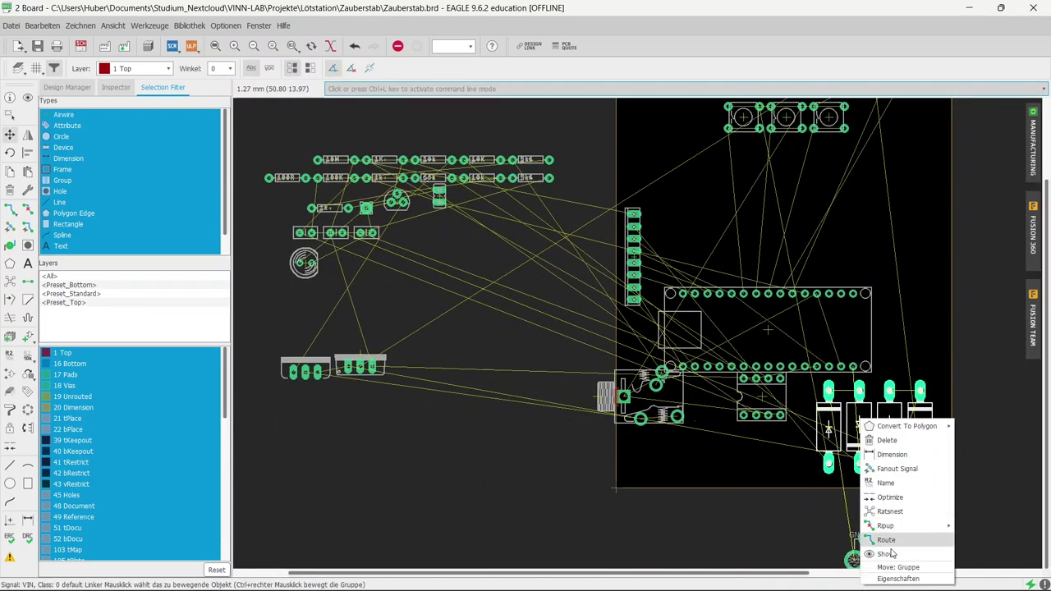
left_click(891, 554)
left_click(854, 559)
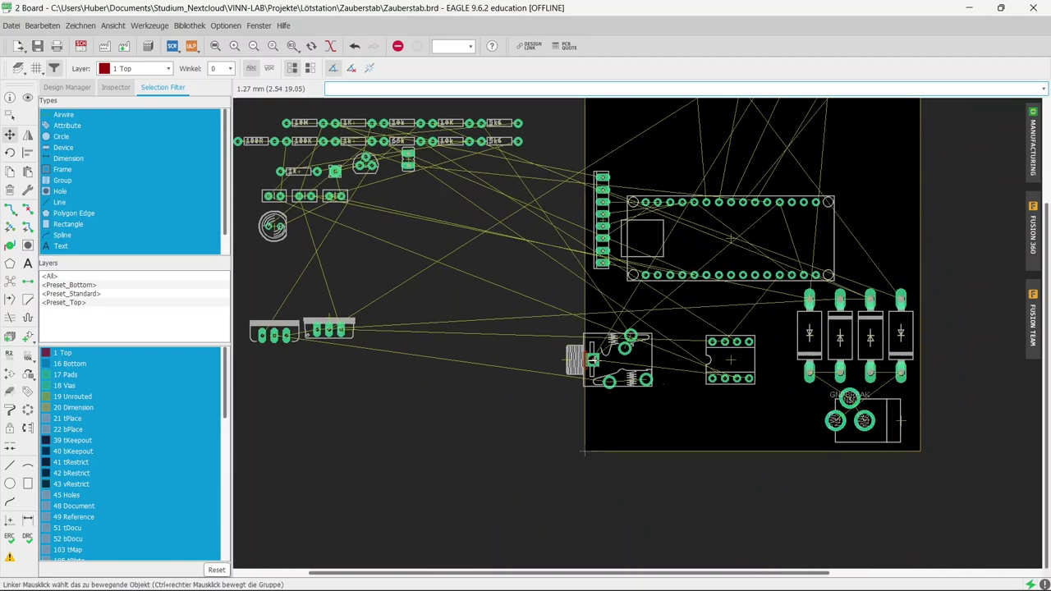
- Move the 10M, 100K, 100R, 1k and 10K resistors into a row inside the outline
scroll(592, 359, "up", 1)
left_click(304, 235)
scroll(408, 292, "up", 3)
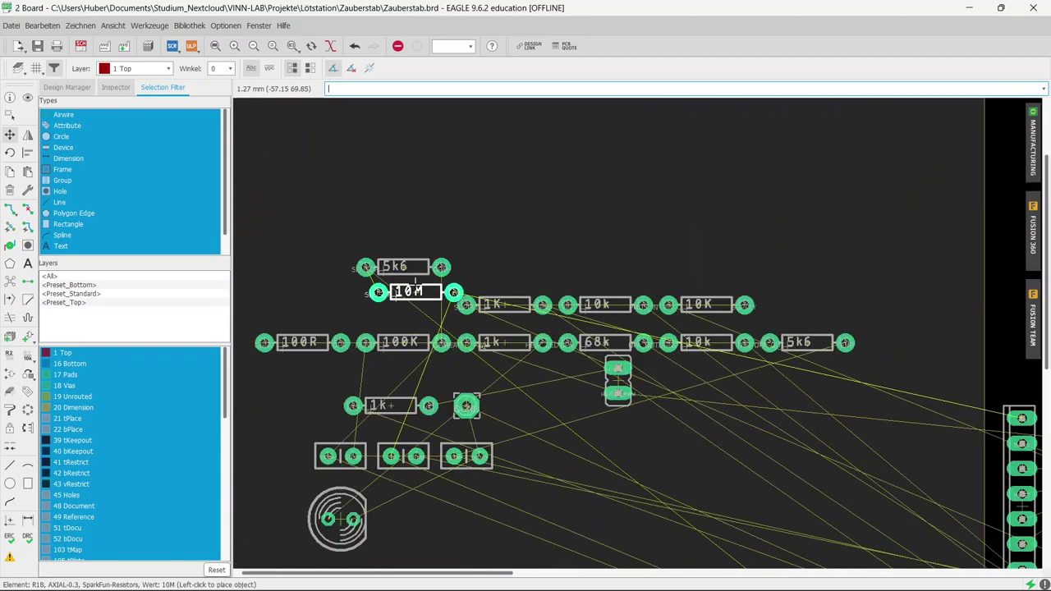
left_click(409, 291)
left_click(400, 343)
left_click(298, 342)
scroll(402, 325, "up", 2)
left_click(698, 388)
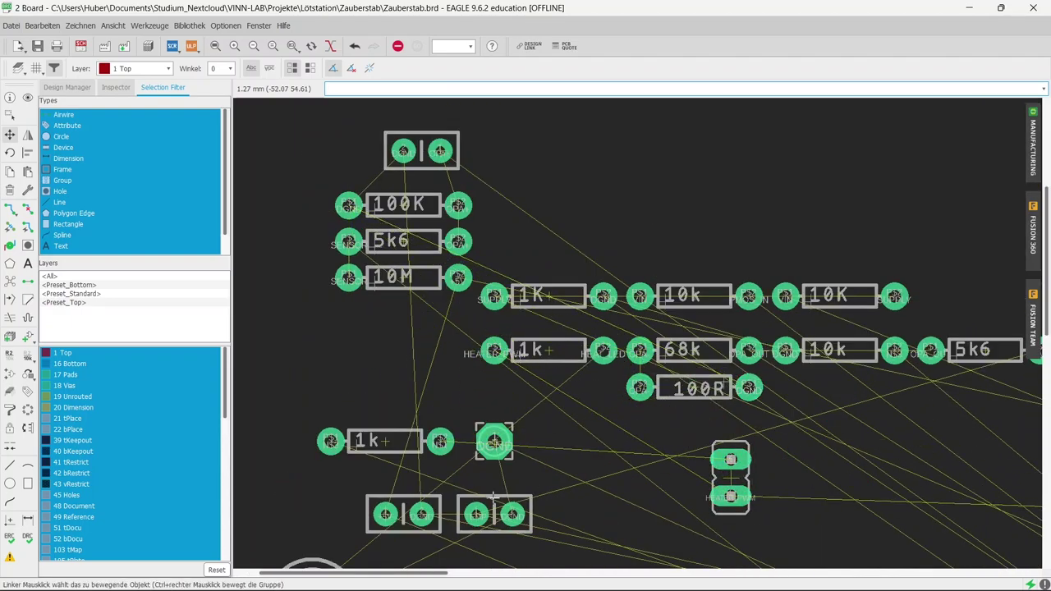
left_click(382, 441)
right_click(803, 464)
left_click(859, 460)
left_click(839, 296)
- Stack the 1K R11, 10k, 5k6 and 100R R7 resistors in a new column
left_click(690, 259)
left_click(548, 296)
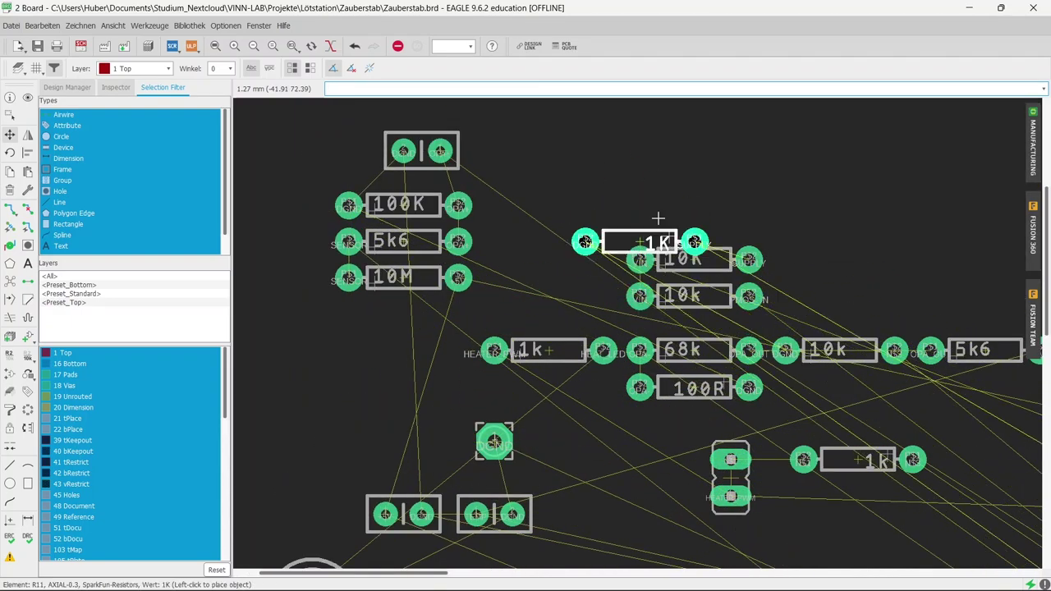
left_click(681, 224)
left_click(839, 350)
left_click(681, 188)
scroll(681, 246, "up", 2)
left_click(552, 383)
left_click(548, 471)
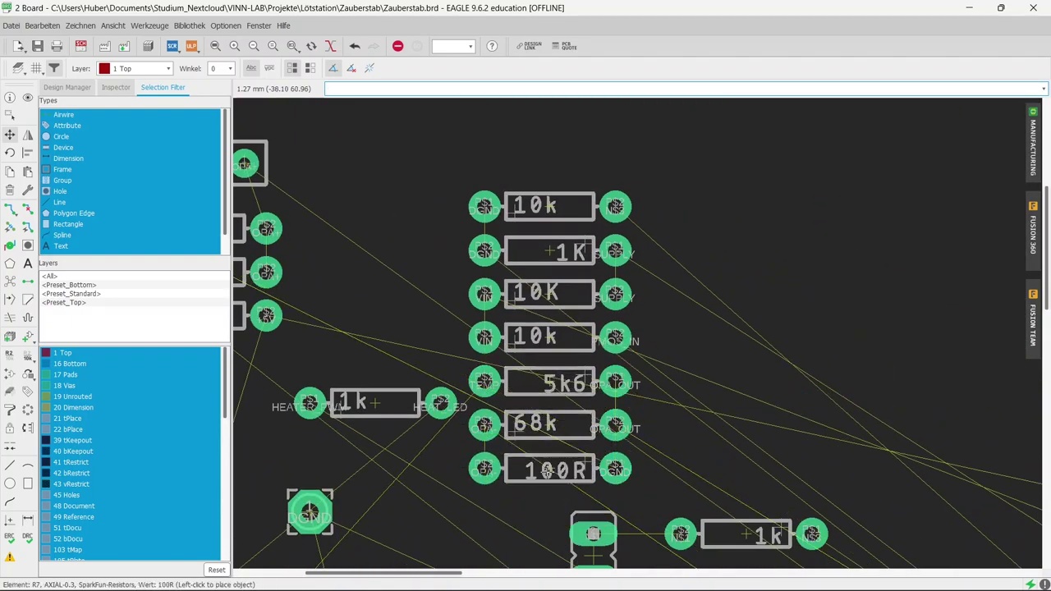
left_click(548, 470)
- Place the round capacitor and capacitor C7 beside the resistors
scroll(548, 470, "down", 2)
left_click(304, 387)
left_click(593, 403)
left_click(434, 393)
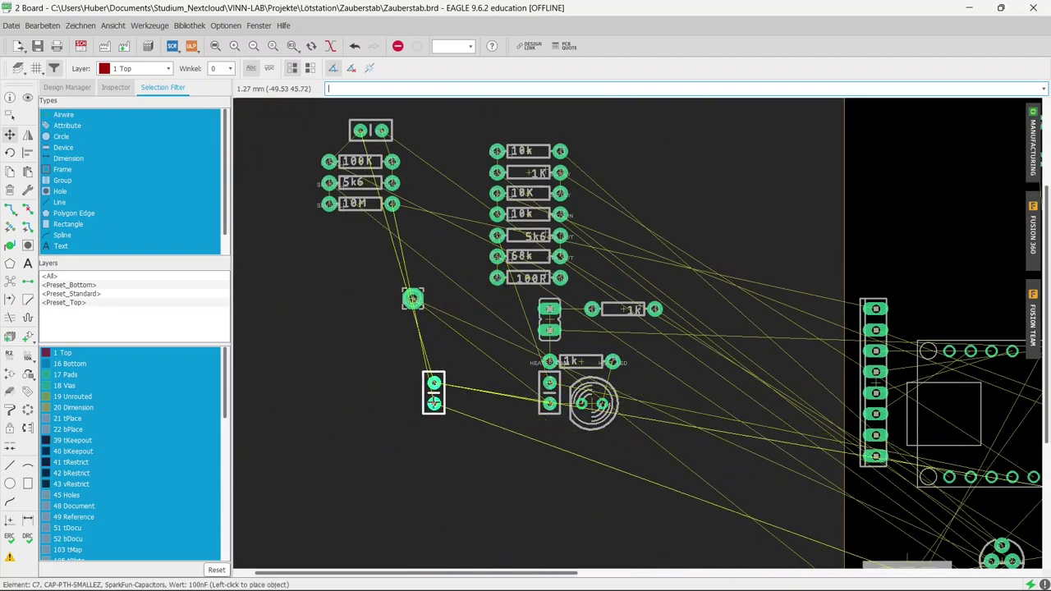
left_click(433, 393)
scroll(434, 392, "up", 1)
scroll(575, 329, "down", 3)
scroll(592, 345, "up", 5)
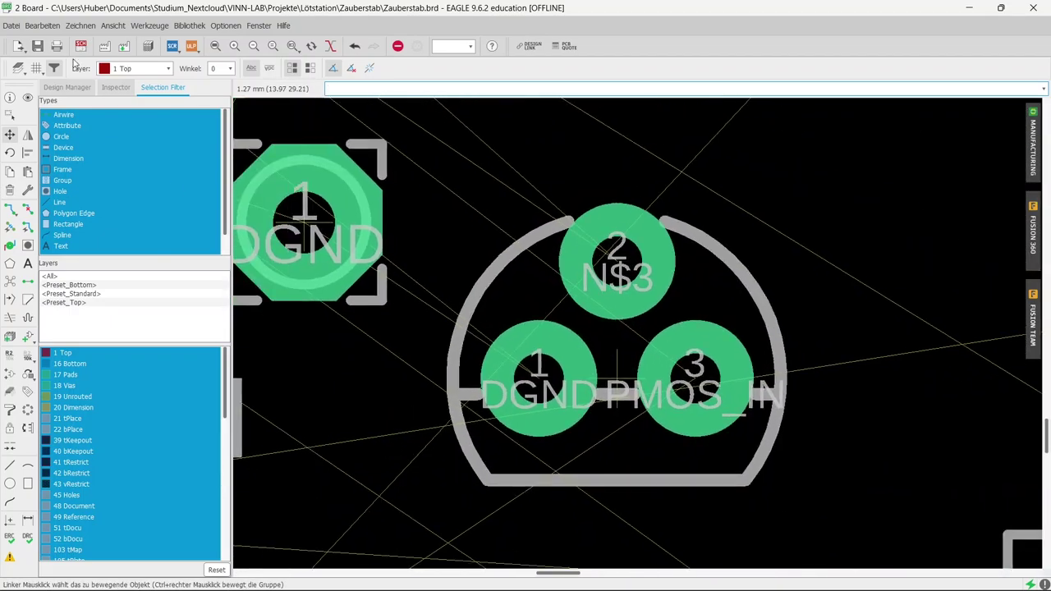
- Check the schematic, return to the board, and pick up IC2 to reposition it
left_click(81, 45)
left_click(83, 47)
scroll(625, 345, "down", 2)
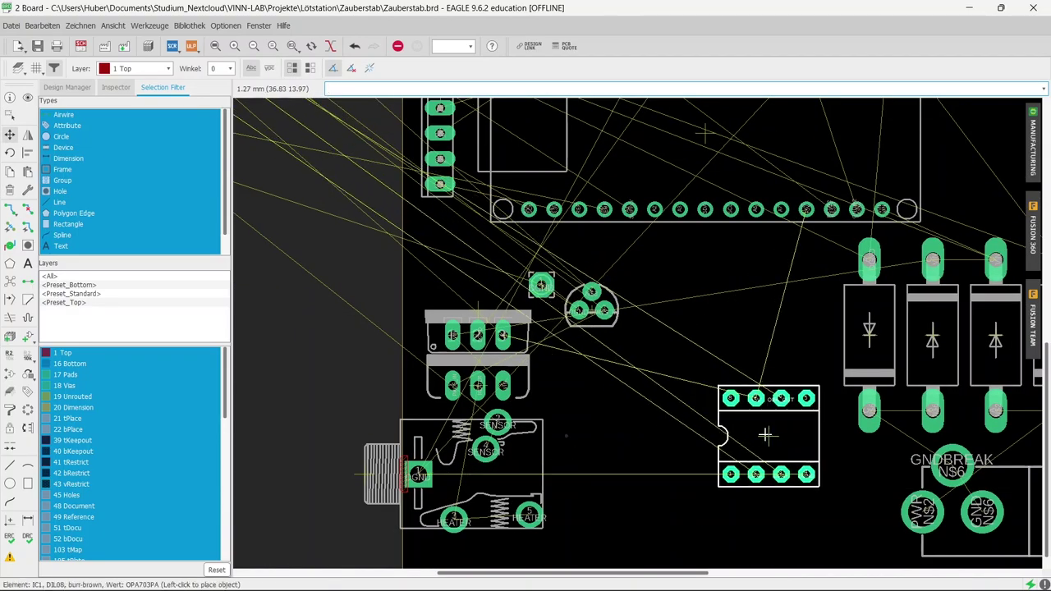
scroll(625, 345, "down", 3)
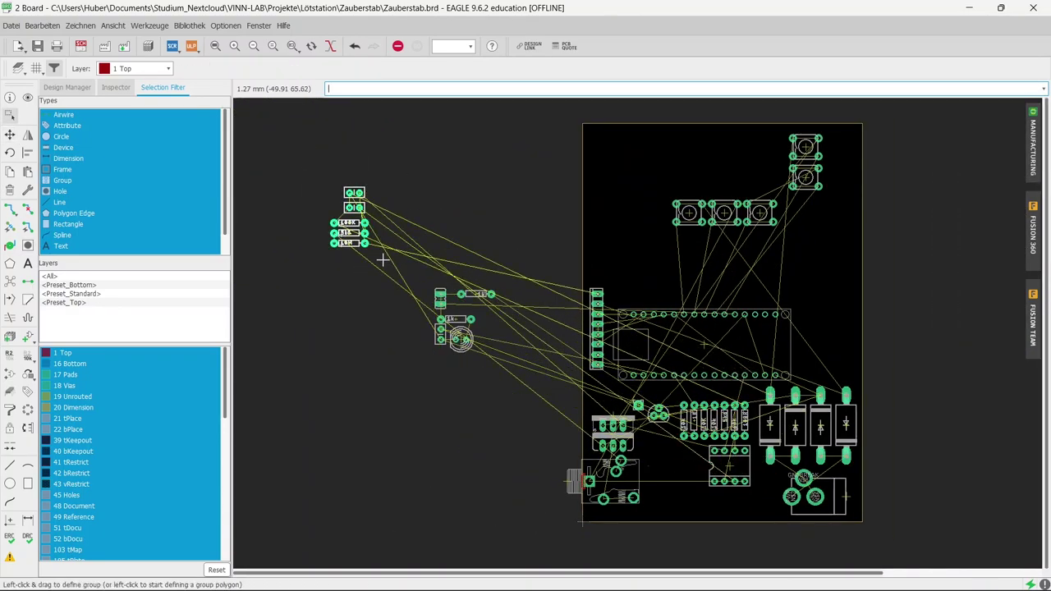
scroll(340, 241, "up", 3)
scroll(838, 371, "down", 2)
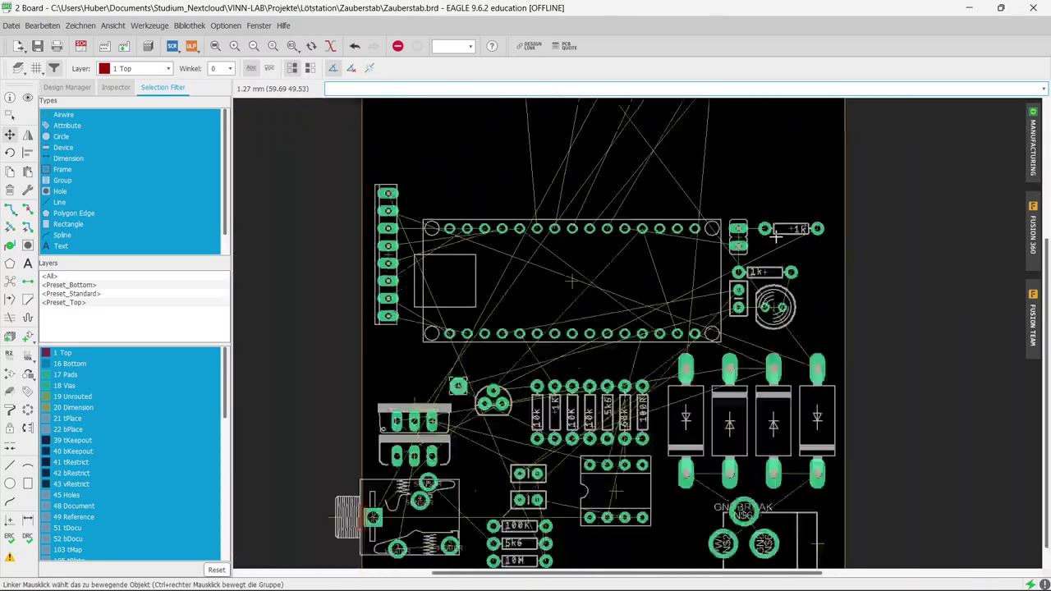
left_click(460, 427)
scroll(444, 411, "up", 5)
scroll(546, 313, "down", 2)
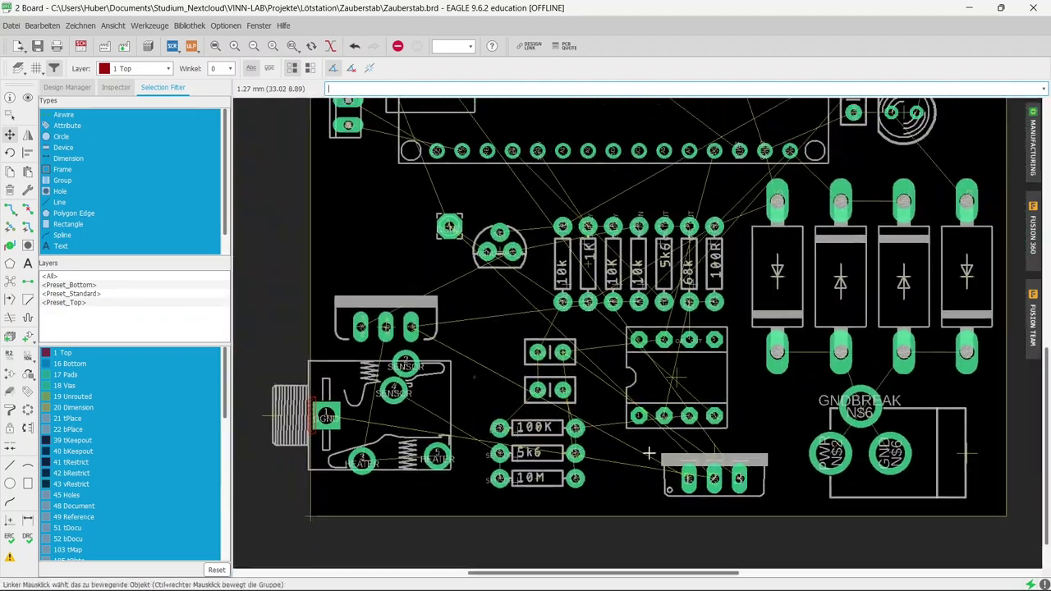
scroll(546, 313, "down", 1)
scroll(547, 313, "down", 2)
- Outline a Bottom-layer (16) copper pour polygon along the four board edges
left_click(10, 263)
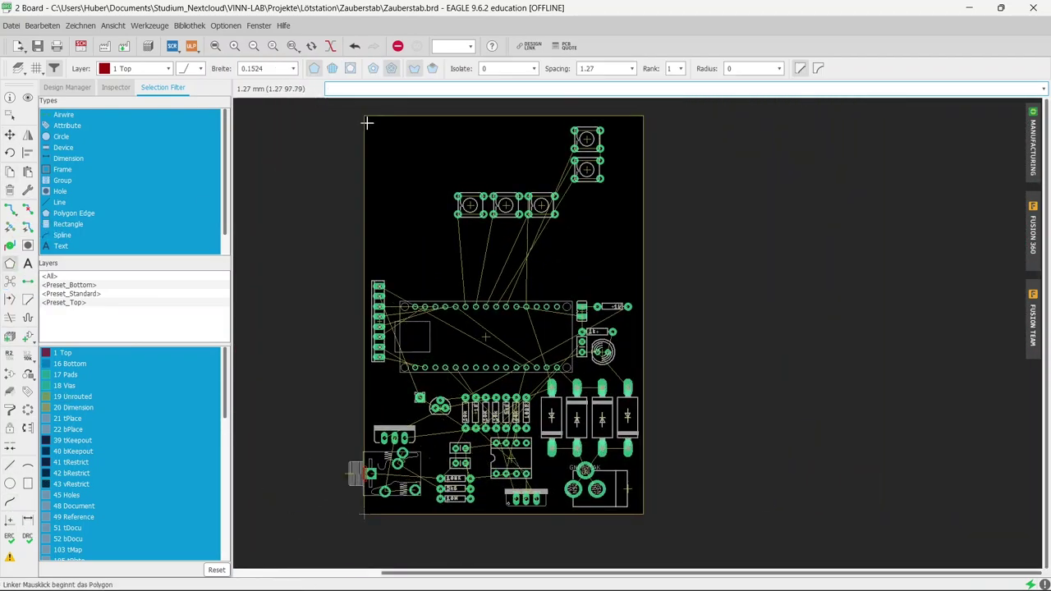
left_click(364, 115)
left_click(644, 114)
left_click(643, 515)
left_click(364, 515)
double_click(364, 114)
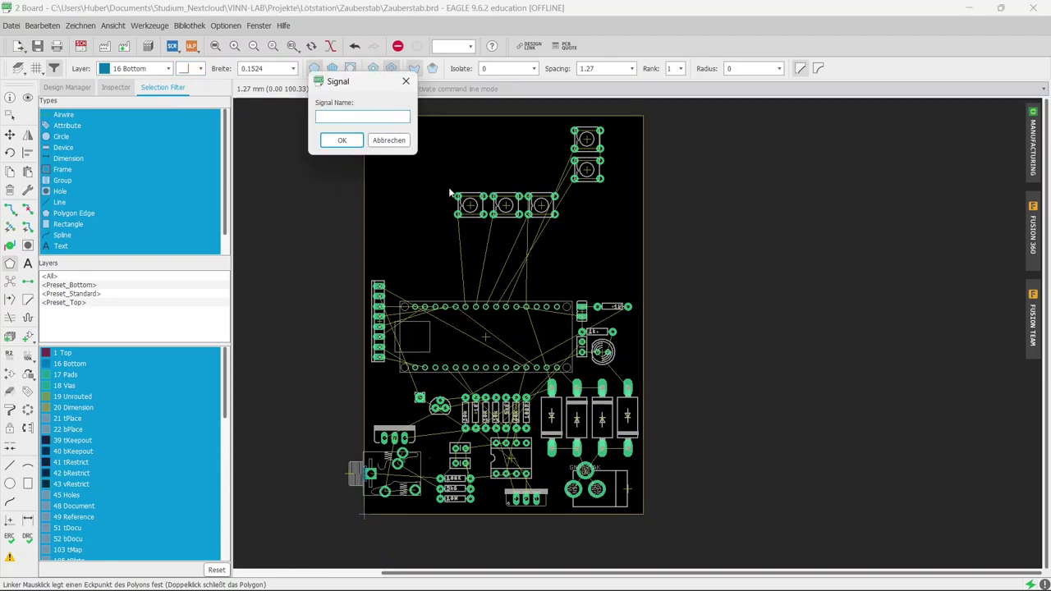
key("Return")
- Reposition capacitor C8 and the 10k resistor R10 on the board
left_click(10, 134)
scroll(469, 492, "up", 3)
scroll(469, 492, "up", 2)
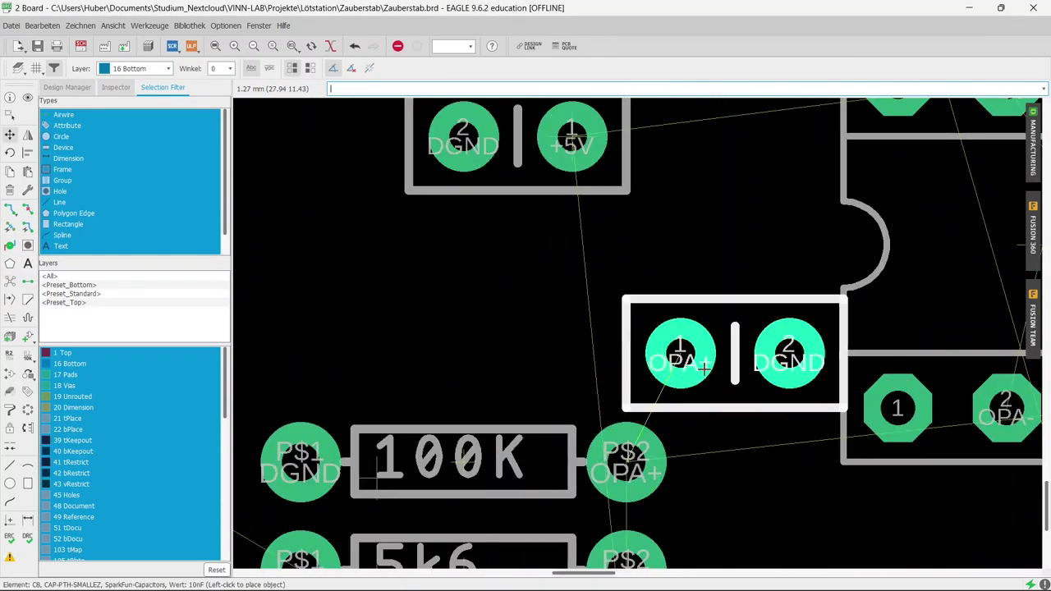
scroll(468, 493, "down", 1)
left_click(649, 448)
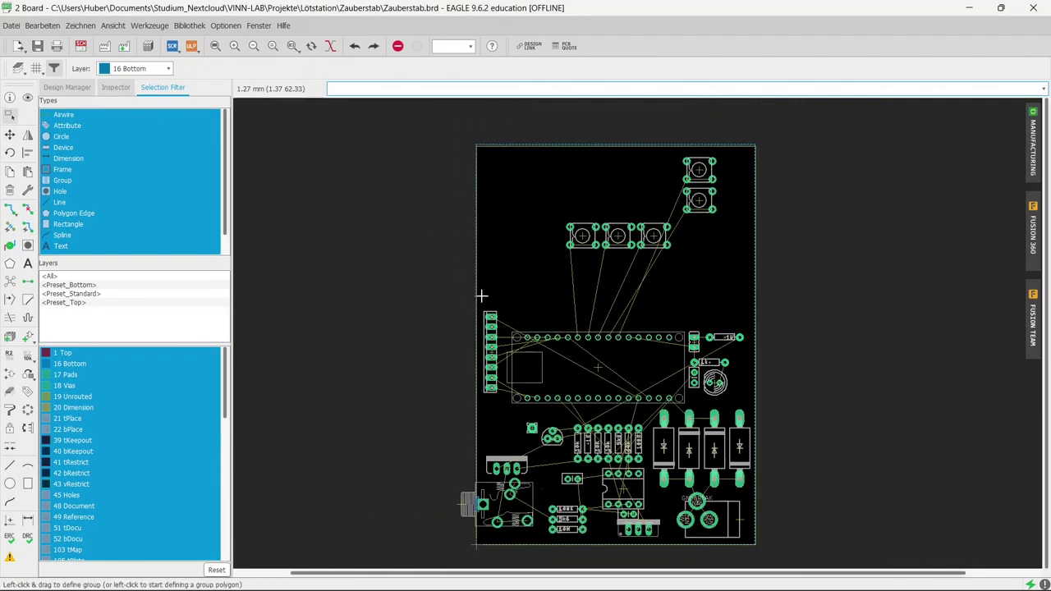
left_click(10, 134)
scroll(625, 492, "up", 3)
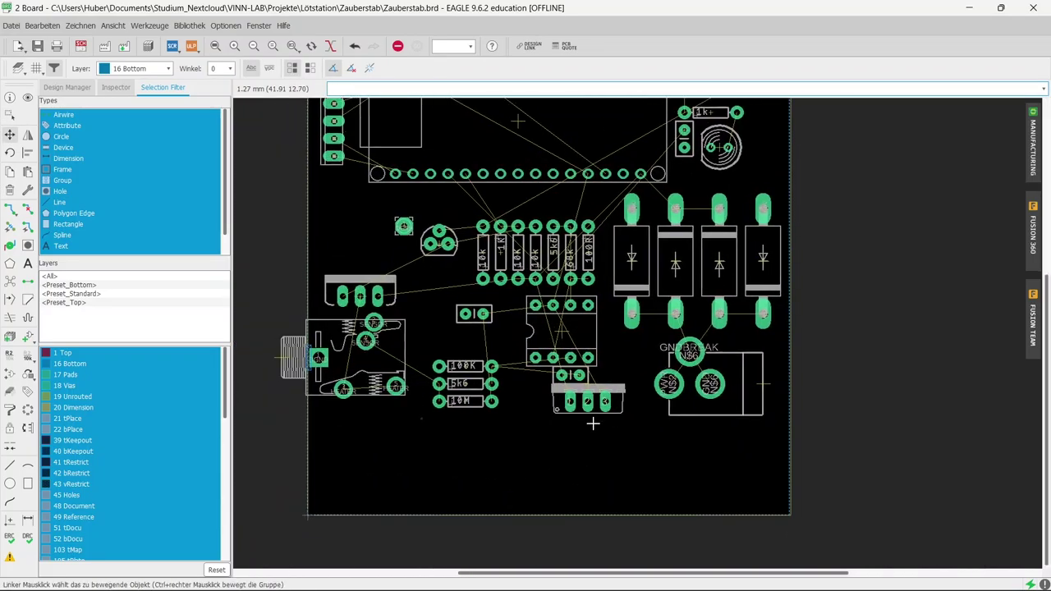
scroll(624, 493, "up", 3)
scroll(575, 328, "down", 1)
left_click(529, 148)
scroll(539, 422, "up", 3)
scroll(492, 345, "up", 2)
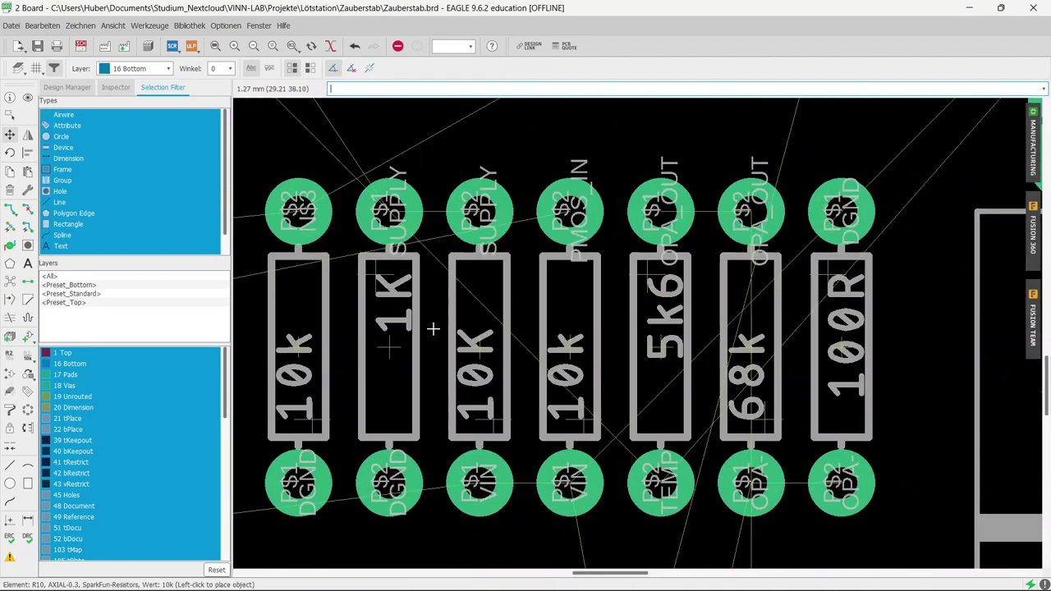
scroll(605, 347, "down", 1)
scroll(533, 284, "down", 2)
scroll(496, 425, "up", 1)
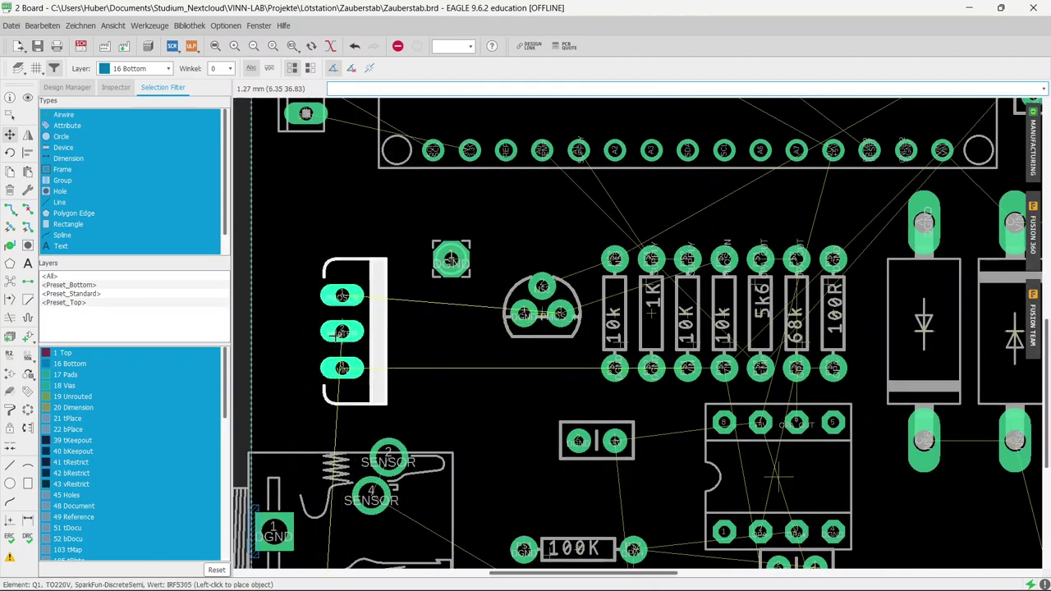
left_click(495, 425)
- Reposition the 1k resistor R5 and capacitor C6 into new spots
scroll(797, 191, "up", 3)
left_click(797, 191)
left_click(797, 191)
left_click(736, 299)
scroll(600, 374, "down", 2)
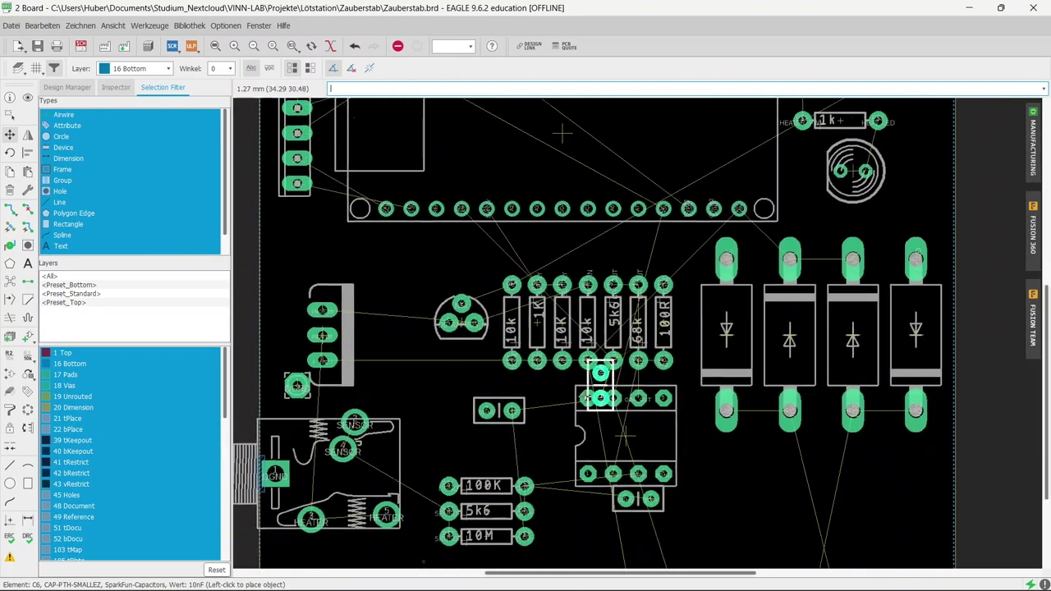
left_click(626, 420)
- Clear the bottom pour fill back to an outline with Ripup
scroll(575, 369, "down", 2)
scroll(493, 328, "up", 2)
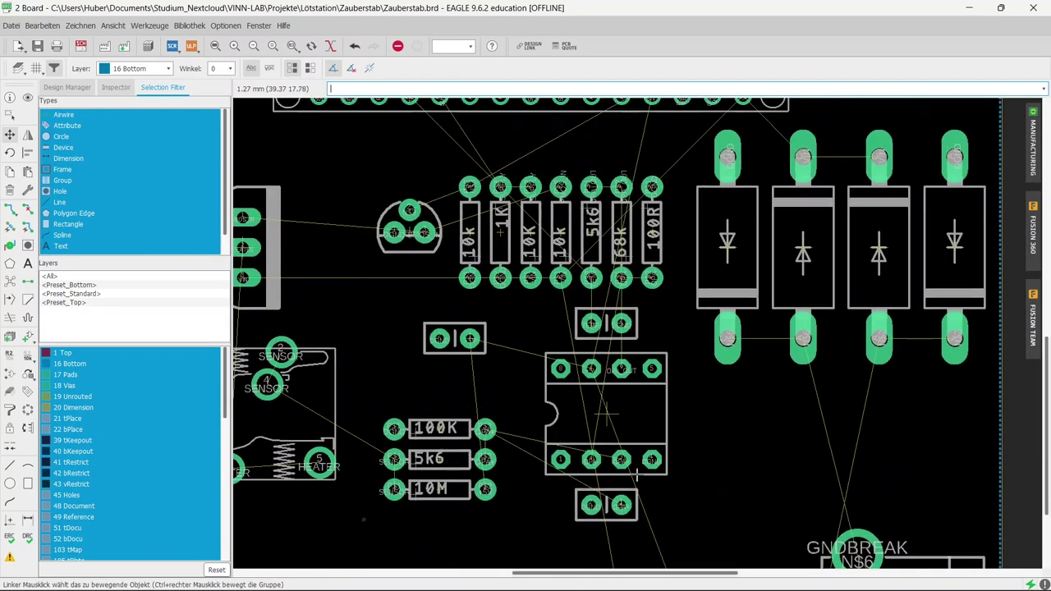
scroll(436, 248, "down", 2)
left_click(470, 249)
scroll(706, 271, "up", 2)
scroll(683, 425, "down", 2)
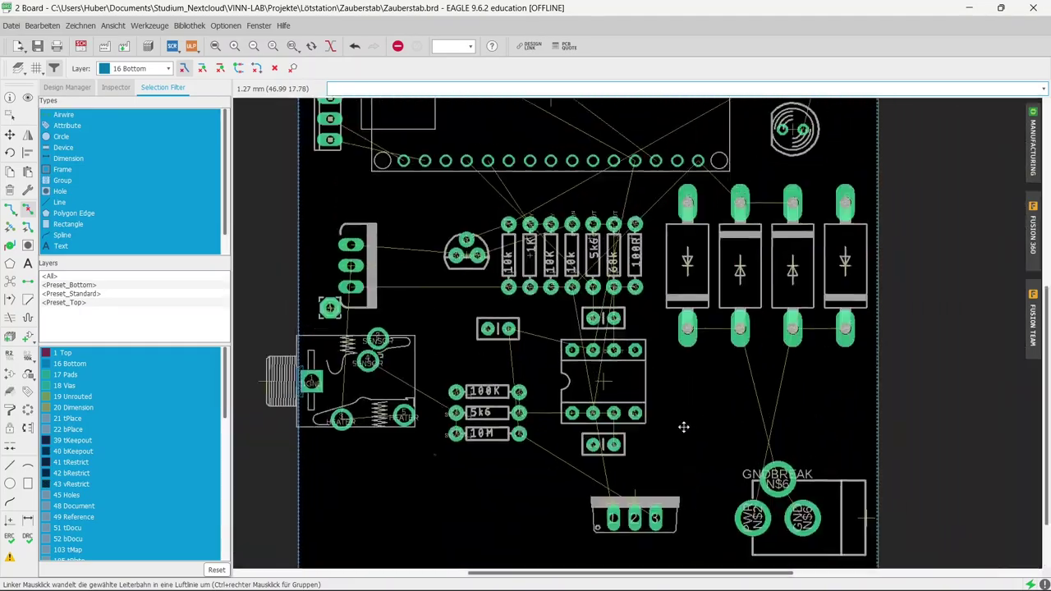
scroll(466, 245, "up", 3)
- Check the schematic, then show the Options > Shortcuts key assignment list
key("alt+Tab")
scroll(528, 394, "down", 3)
key("alt+Tab")
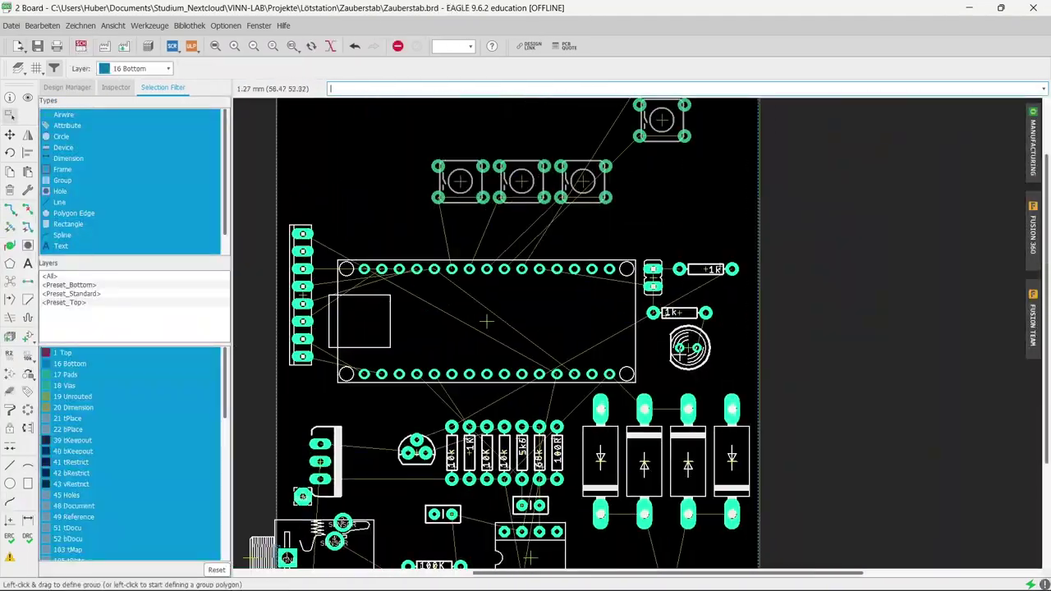
scroll(562, 309, "up", 2)
scroll(562, 308, "up", 3)
left_click(226, 25)
left_click(250, 70)
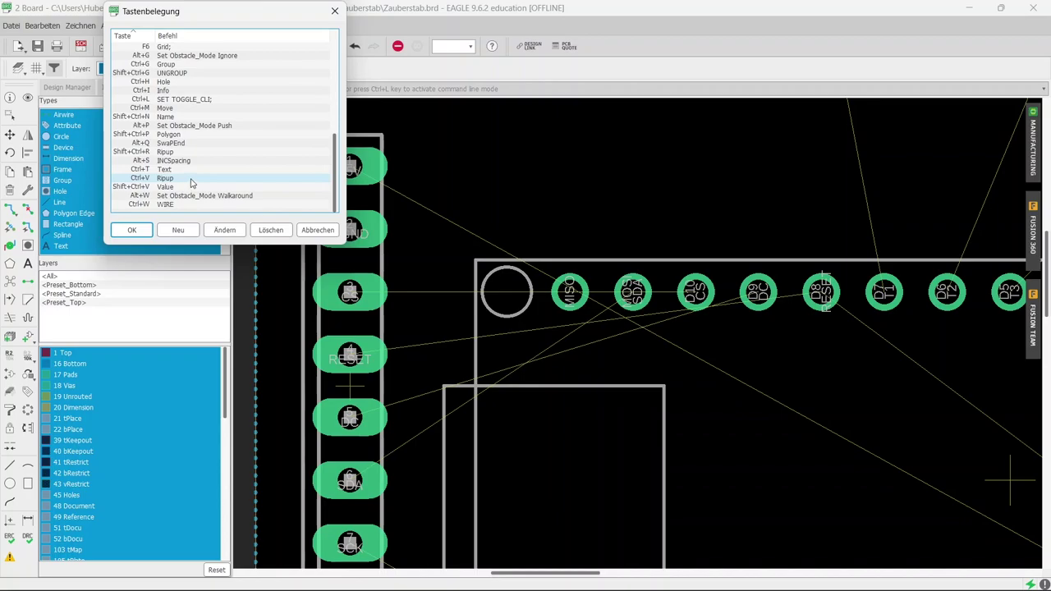
- Close the shortcut list and route the N$6 and N$2 bottom traces to the diode pads
scroll(197, 165, "up", 3)
key("Escape")
scroll(558, 329, "down", 3)
scroll(690, 328, "up", 3)
left_click(746, 432)
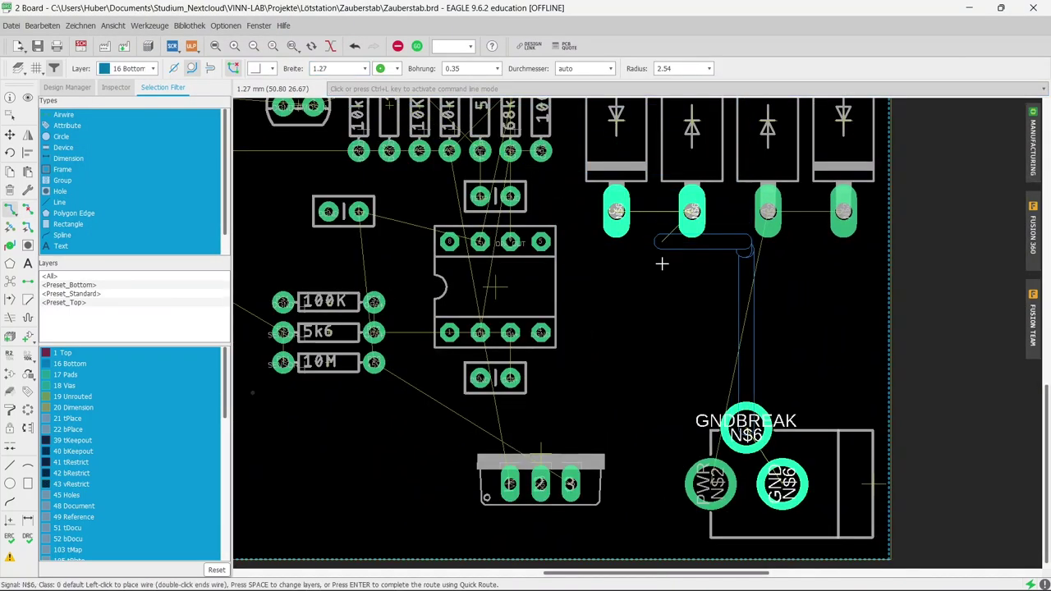
left_click(692, 212)
left_click(711, 484)
left_click(768, 212)
- Finish the VIN trace at the 10K resistor pad
scroll(690, 246, "up", 3)
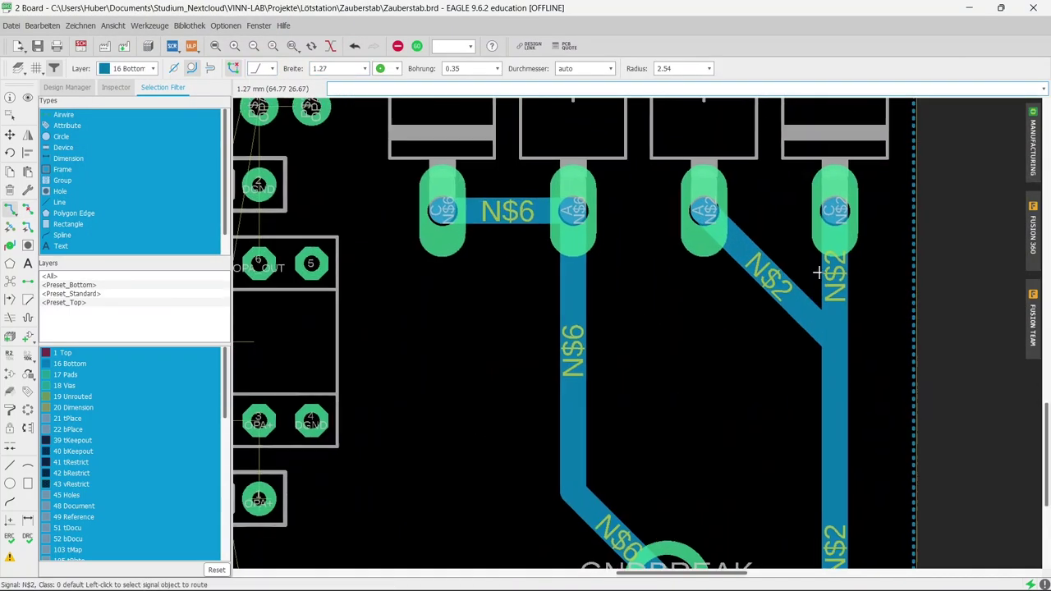
scroll(666, 312, "up", 2)
key("r")
scroll(831, 360, "down", 3)
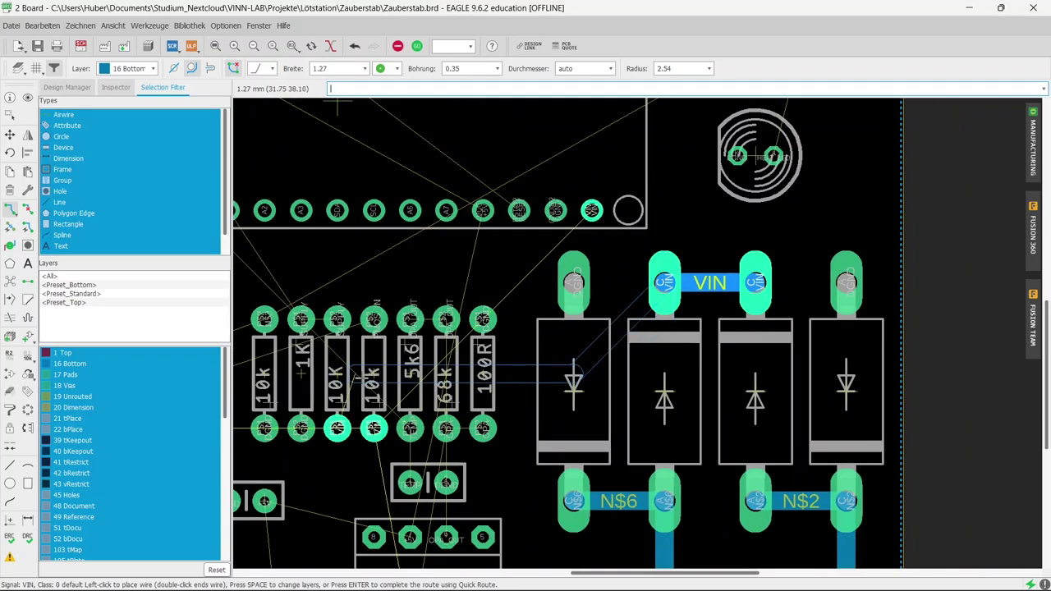
left_click(336, 428)
scroll(526, 345, "down", 2)
- Rotate transistor Q1 upright and place it right of the op-amp
key("m")
scroll(575, 369, "up", 3)
left_click(809, 468)
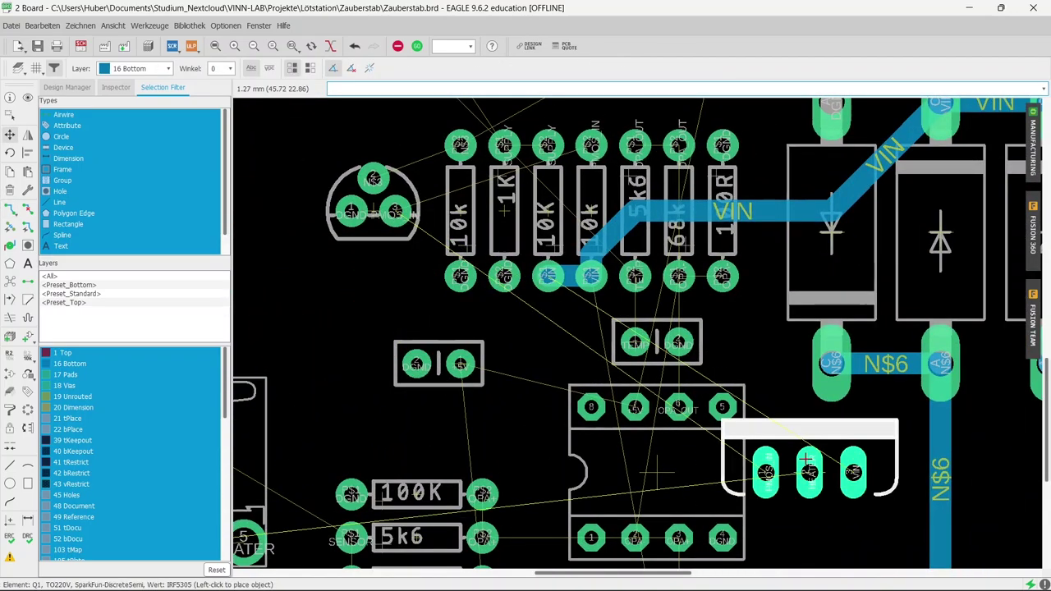
scroll(809, 468, "up", 3)
scroll(809, 469, "down", 3)
right_click(775, 378)
left_click(775, 376)
- Route the SENSOR trace from the resistor to the connector pad, abandoning a +5V attempt
key("r")
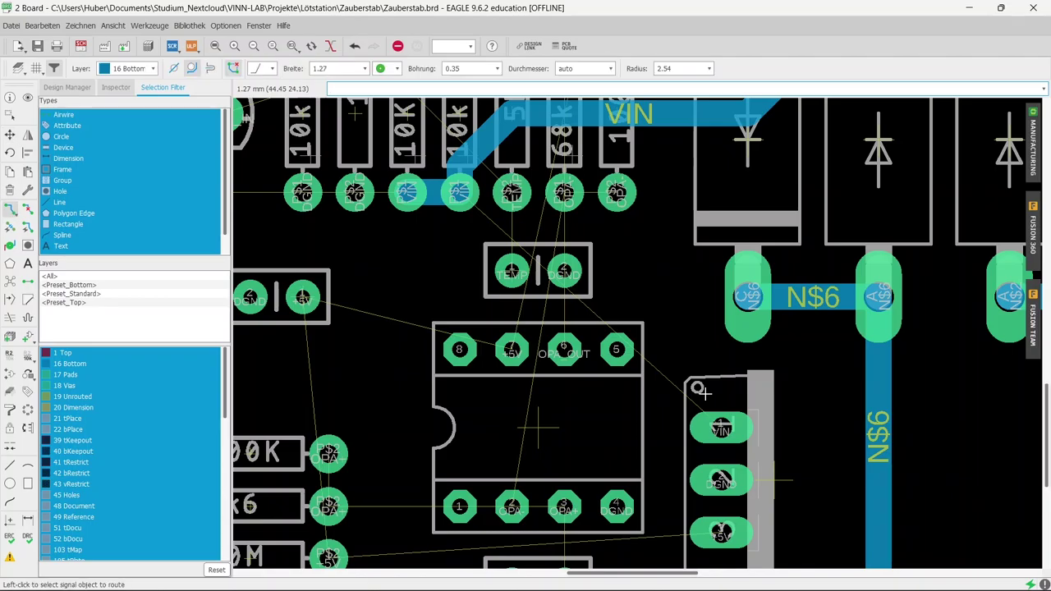
scroll(703, 393, "down", 1)
scroll(703, 393, "down", 2)
scroll(698, 410, "down", 2)
scroll(682, 454, "down", 1)
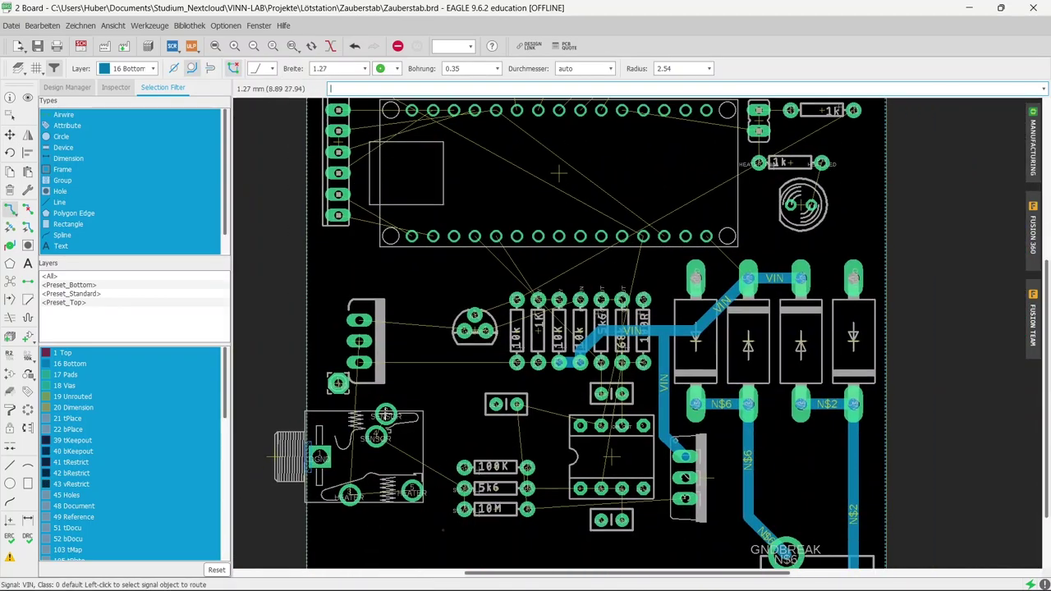
scroll(616, 441, "up", 2)
left_click(586, 441)
double_click(457, 320)
scroll(732, 434, "up", 2)
left_click(727, 464)
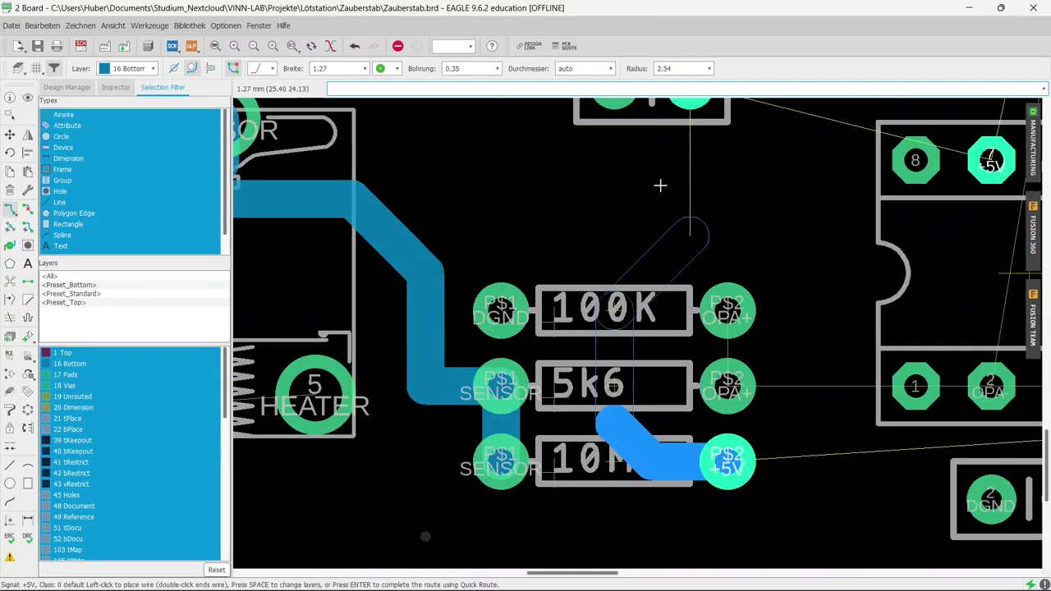
key("Escape")
scroll(622, 395, "down", 2)
scroll(622, 394, "up", 2)
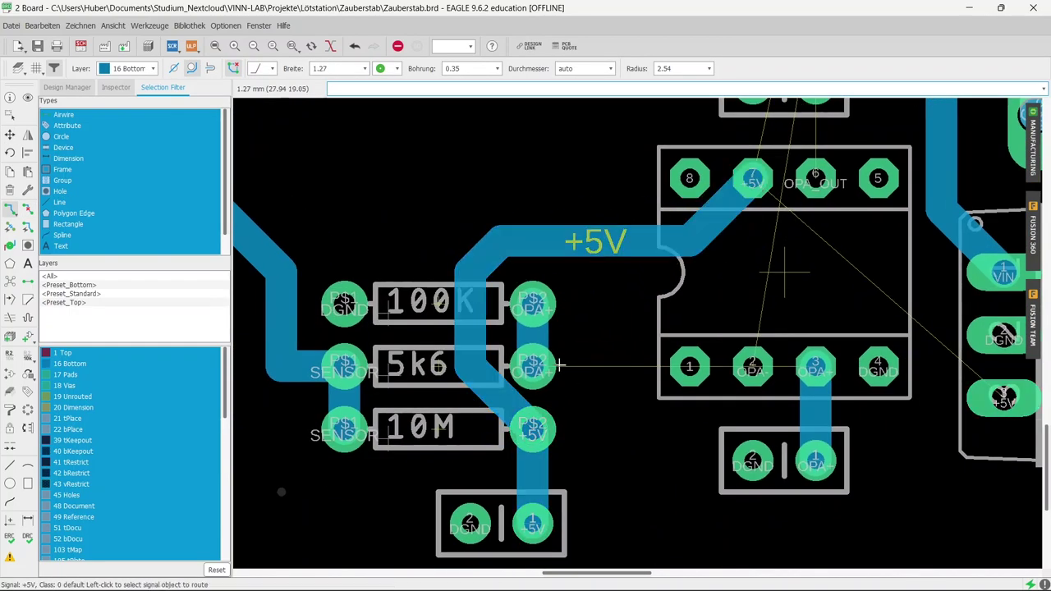
- Route the OPA+ trace to op-amp pin 3 and a +5V trace from the regulator
left_click(533, 364)
left_click(814, 366)
left_click(675, 420)
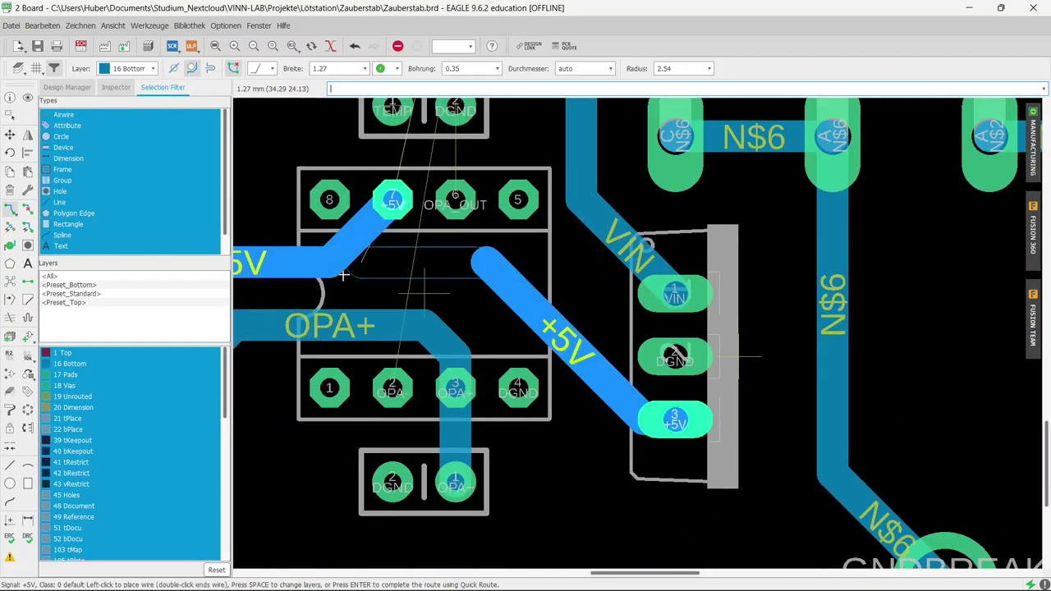
left_click(344, 275)
scroll(545, 419, "down", 4)
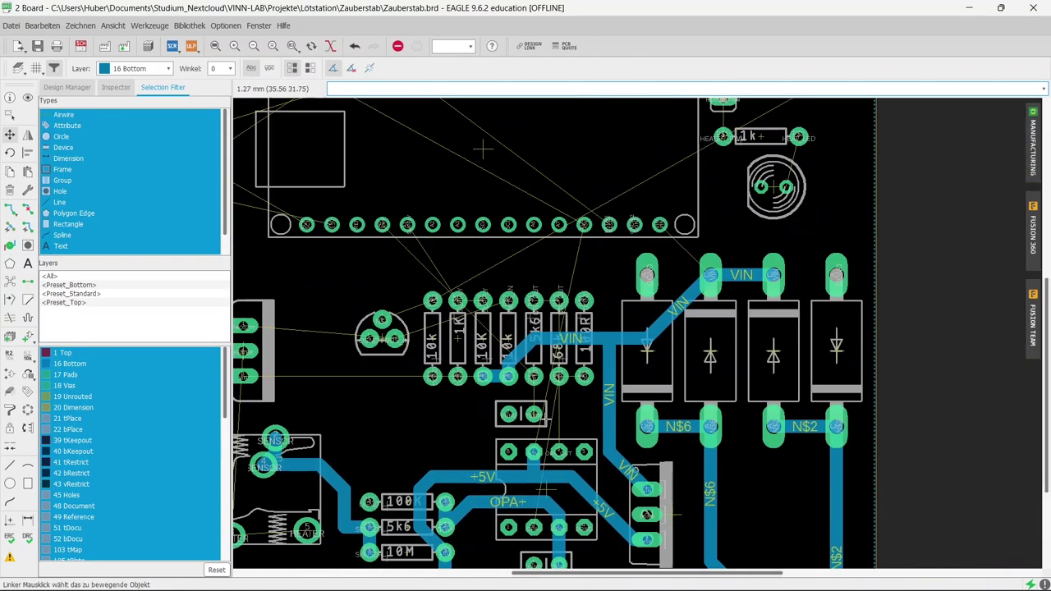
scroll(546, 419, "up", 3)
- Route the VIN trace to the resistor and the PMOS_IN trace from the upper connector pad
left_click(10, 210)
scroll(427, 333, "down", 5)
left_click(427, 331)
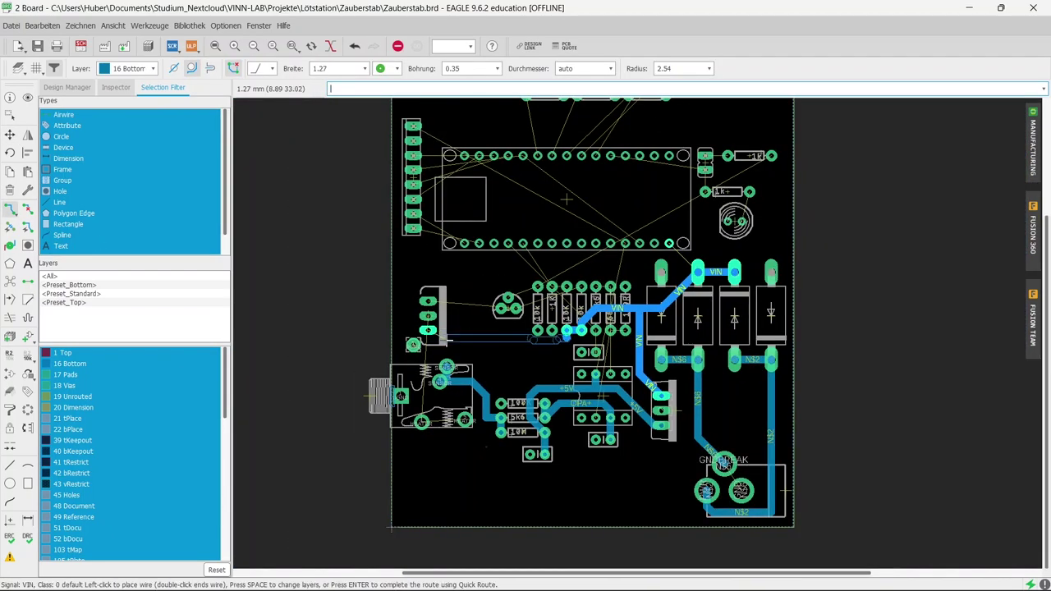
scroll(550, 352, "up", 3)
left_click(586, 304)
left_click(343, 259)
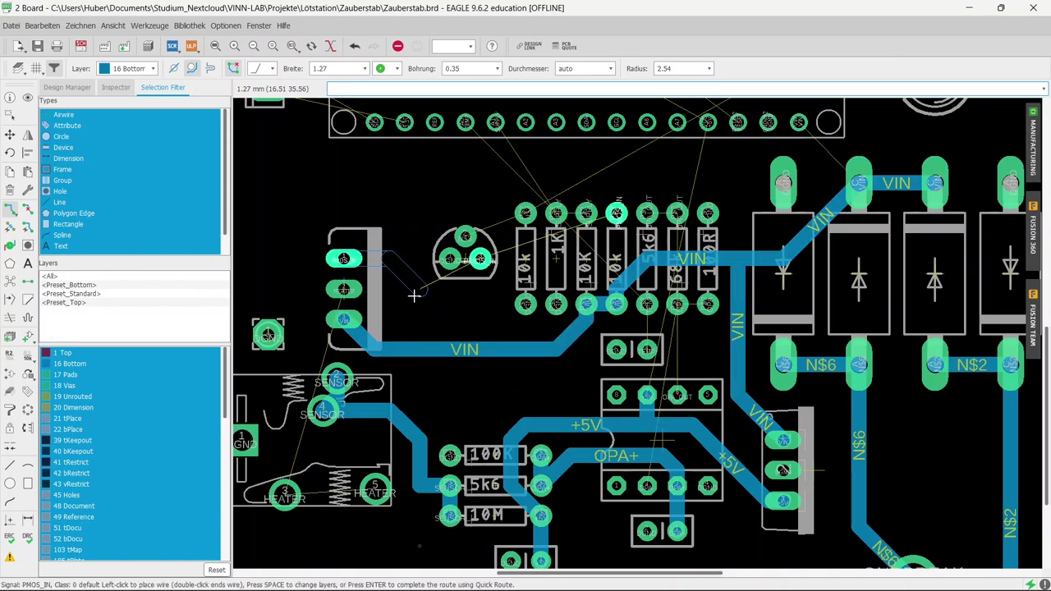
scroll(423, 264, "up", 3)
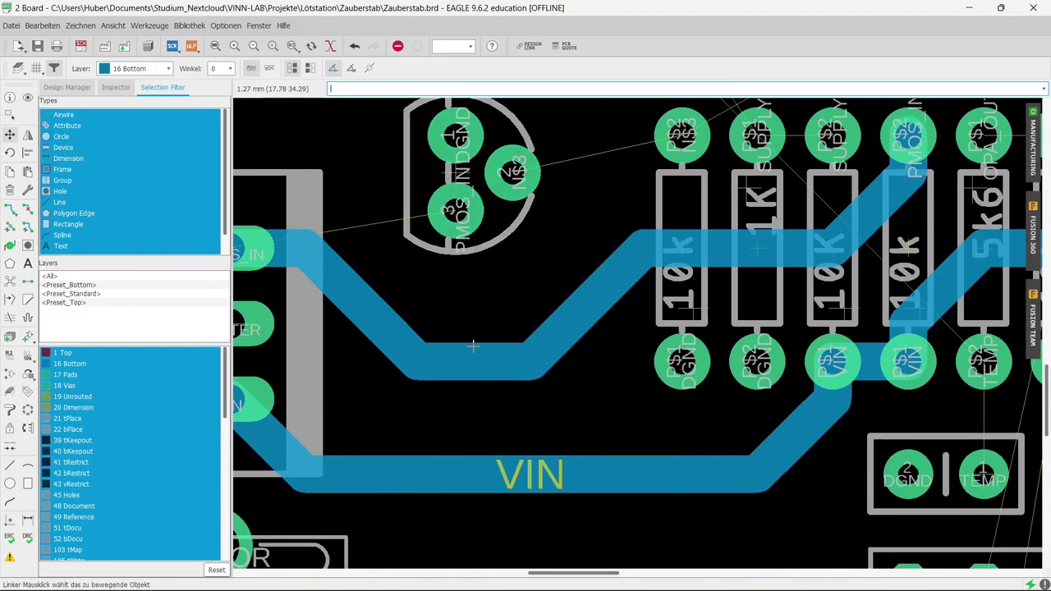
left_click(457, 248)
scroll(458, 248, "down", 4)
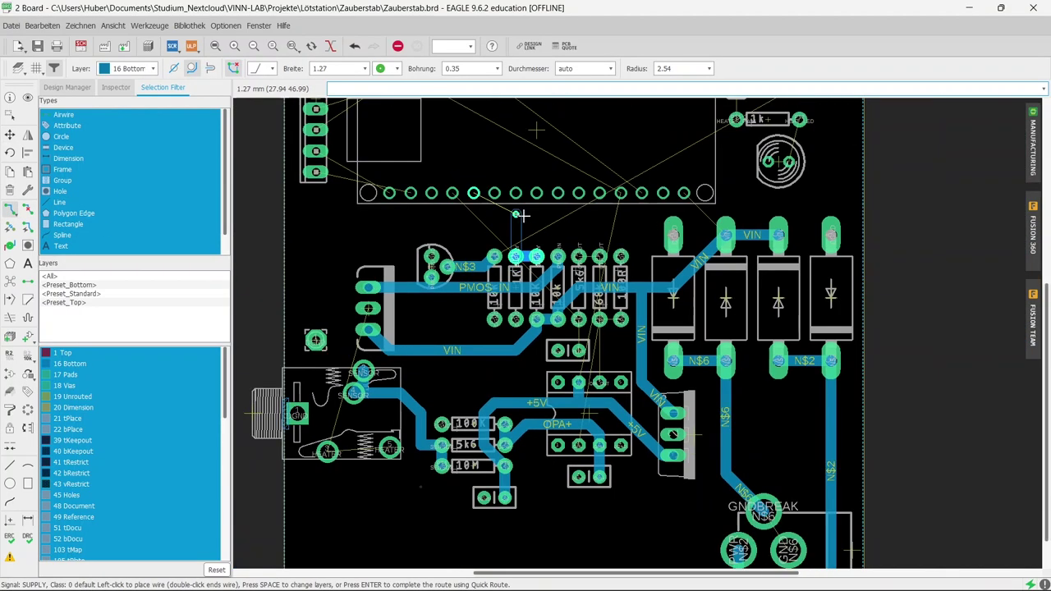
scroll(493, 328, "up", 4)
- Start a SUPPLY trace and cancel the unfinished OPA_OUT route
left_click(527, 365)
scroll(353, 205, "down", 3)
left_click(523, 267)
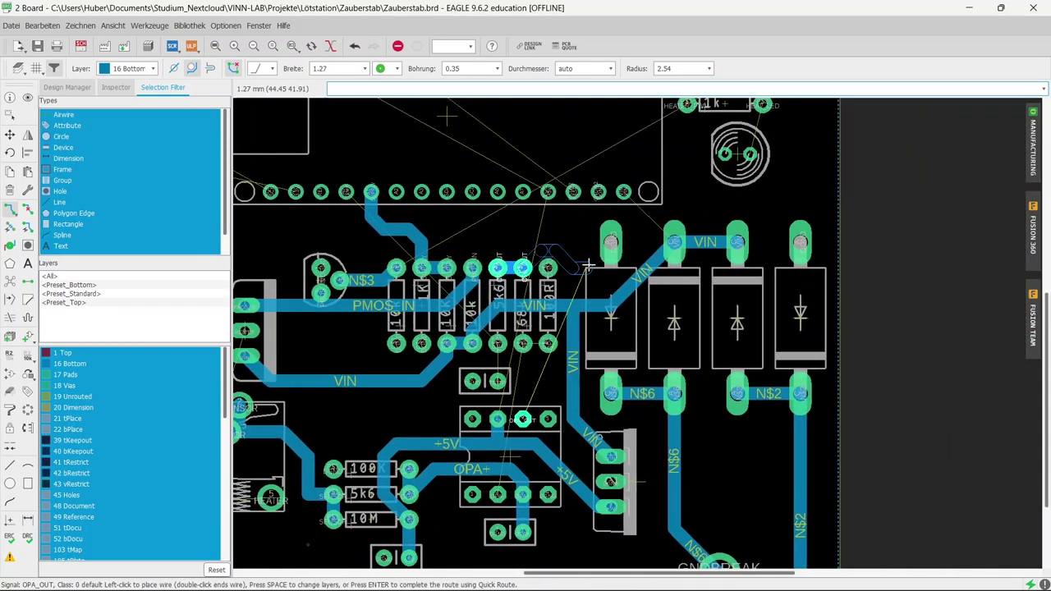
key("Escape")
scroll(523, 418, "down", 2)
scroll(528, 287, "up", 3)
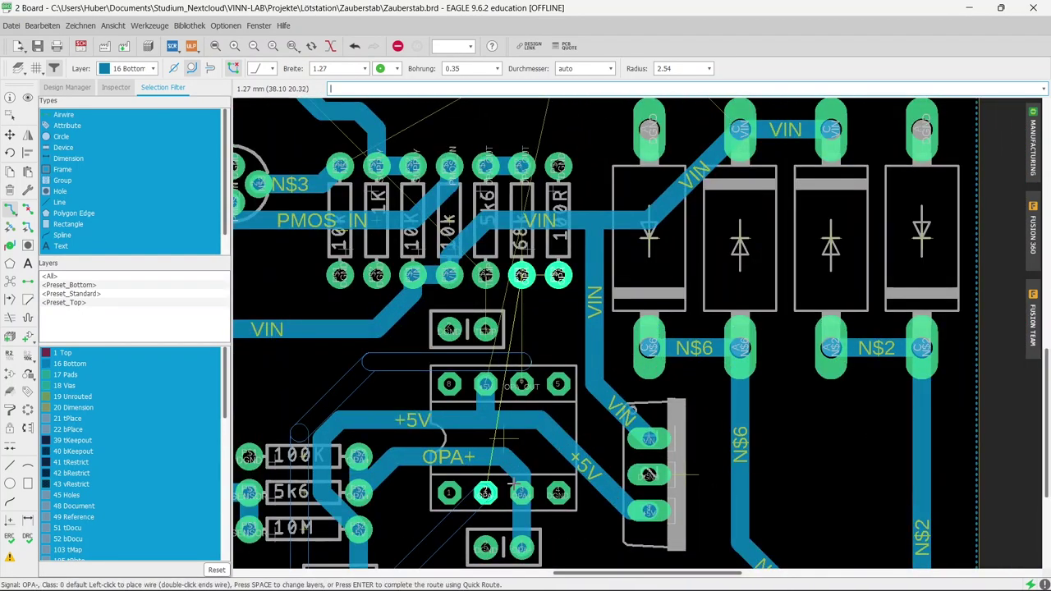
scroll(528, 288, "up", 1)
scroll(503, 176, "up", 3)
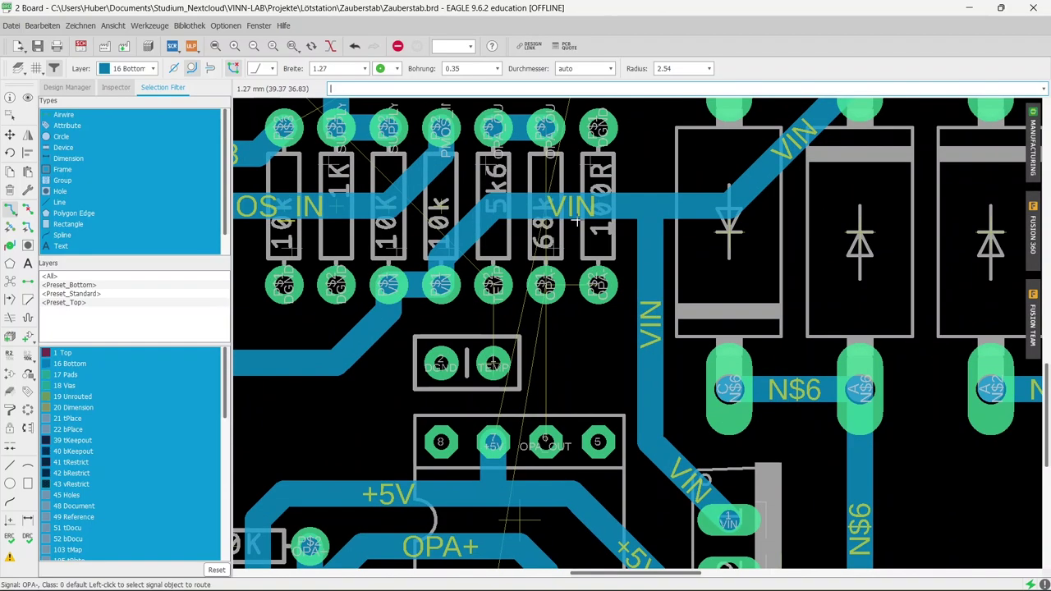
key("F7")
- Turn the 5k6 resistor upright and place the small capacitor next to the op-amp
left_click(497, 196)
scroll(380, 297, "down", 3)
scroll(451, 332, "down", 2)
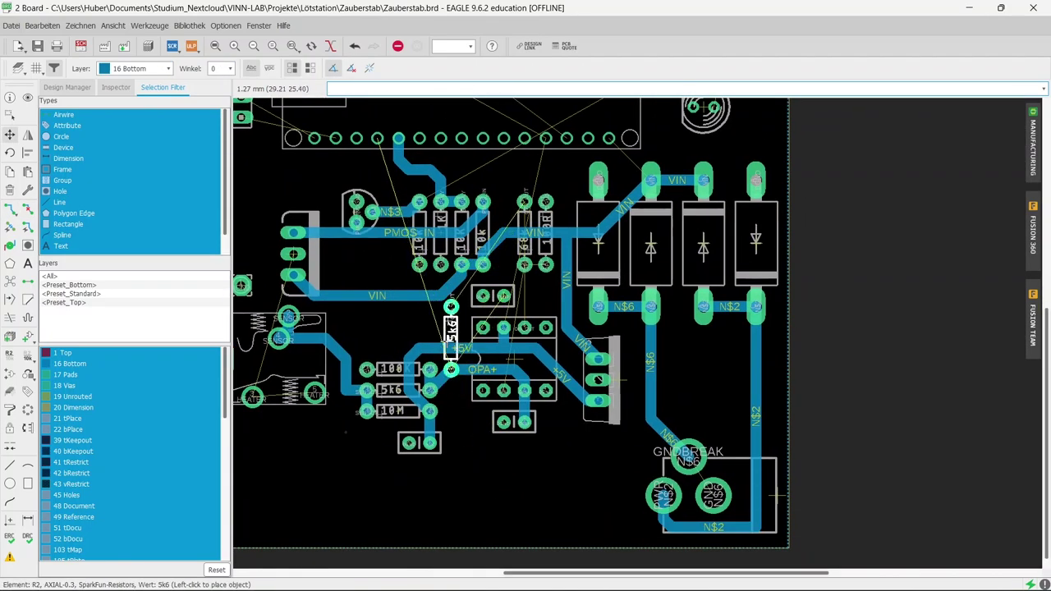
right_click(480, 275)
scroll(501, 222, "up", 1)
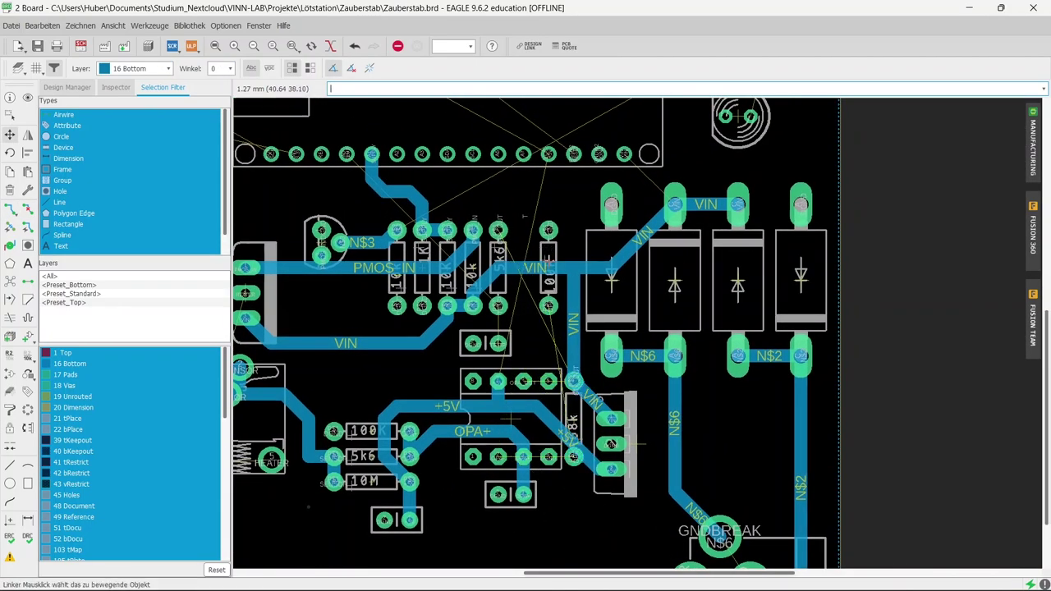
key("Escape")
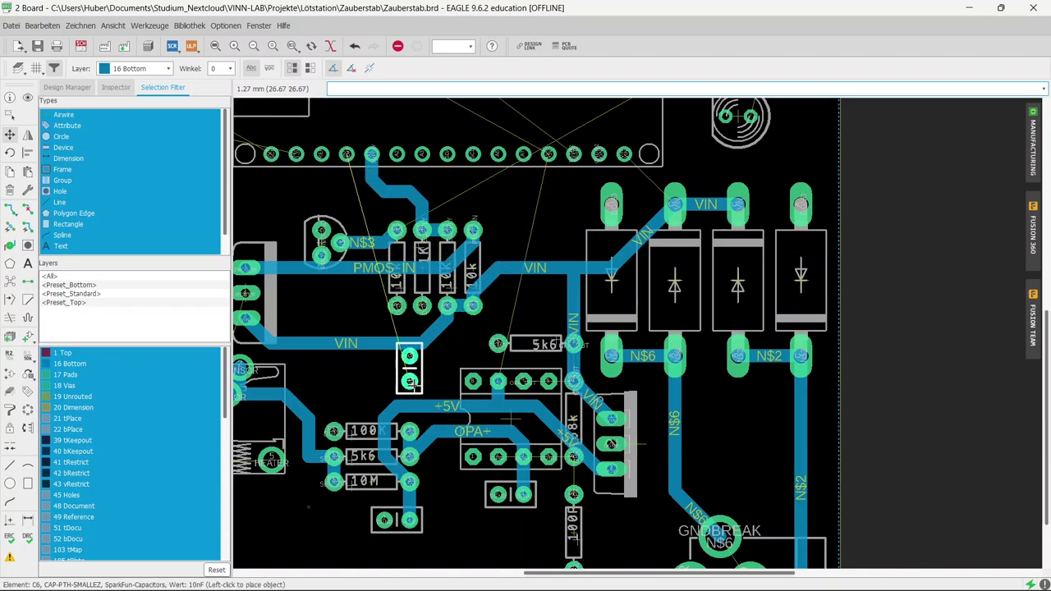
scroll(409, 368, "up", 3)
left_click(448, 368)
scroll(486, 278, "down", 2)
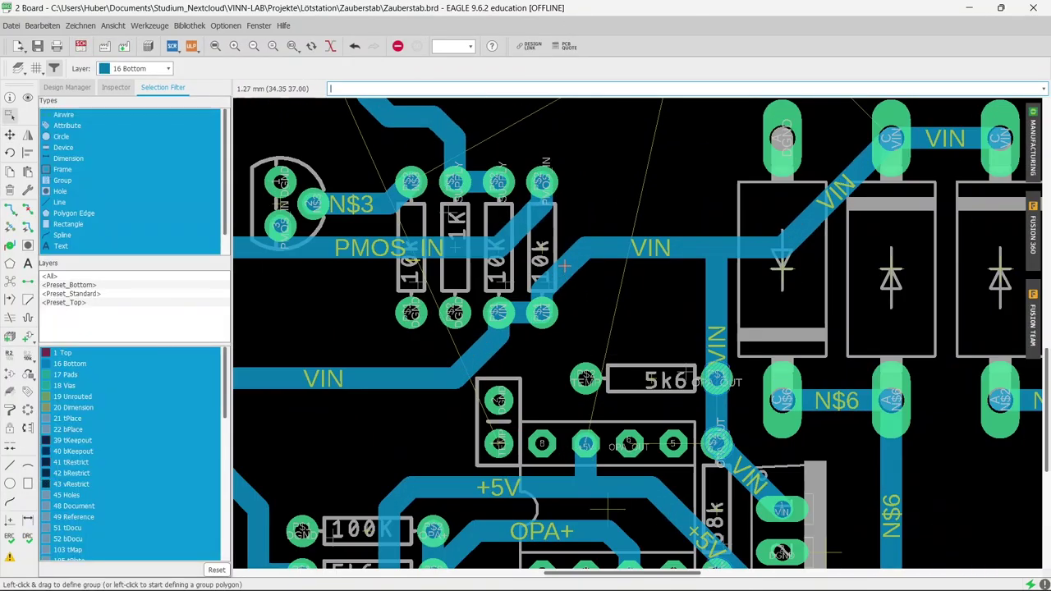
scroll(608, 511, "up", 2)
scroll(492, 411, "down", 1)
- Abandon an OPA- trace and route the OPA_OUT trace from op-amp pin 6
key("F7")
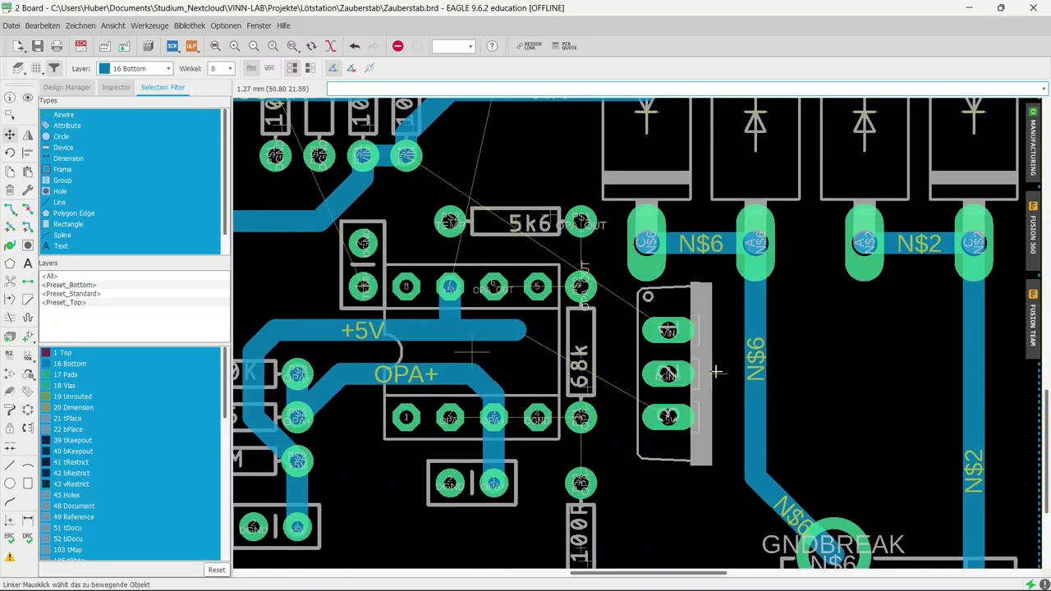
scroll(430, 378, "up", 3)
scroll(430, 378, "down", 2)
left_click(488, 502)
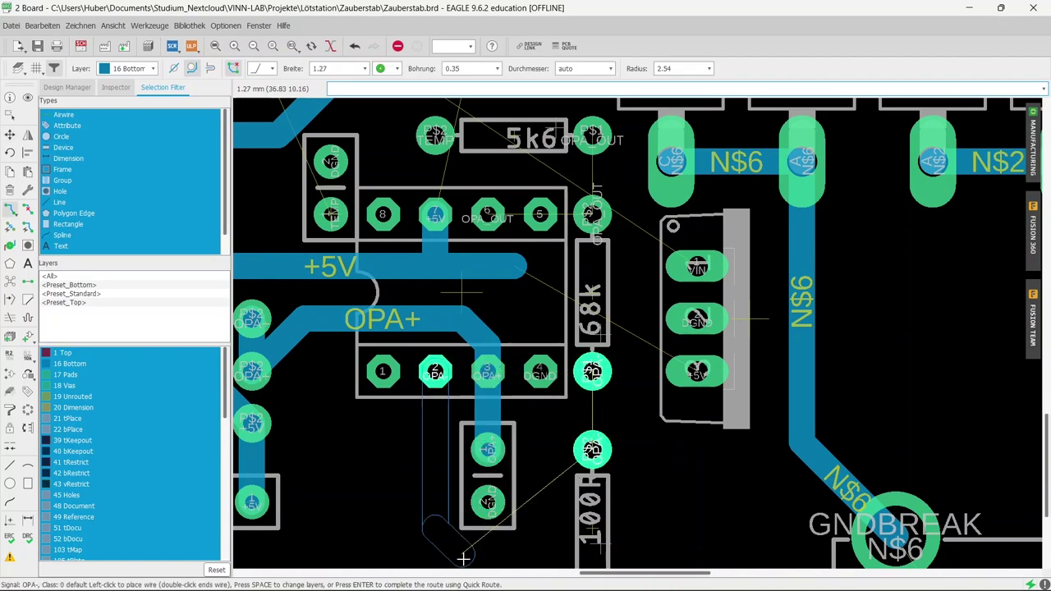
scroll(488, 492, "down", 2)
scroll(575, 328, "up", 3)
key("Escape")
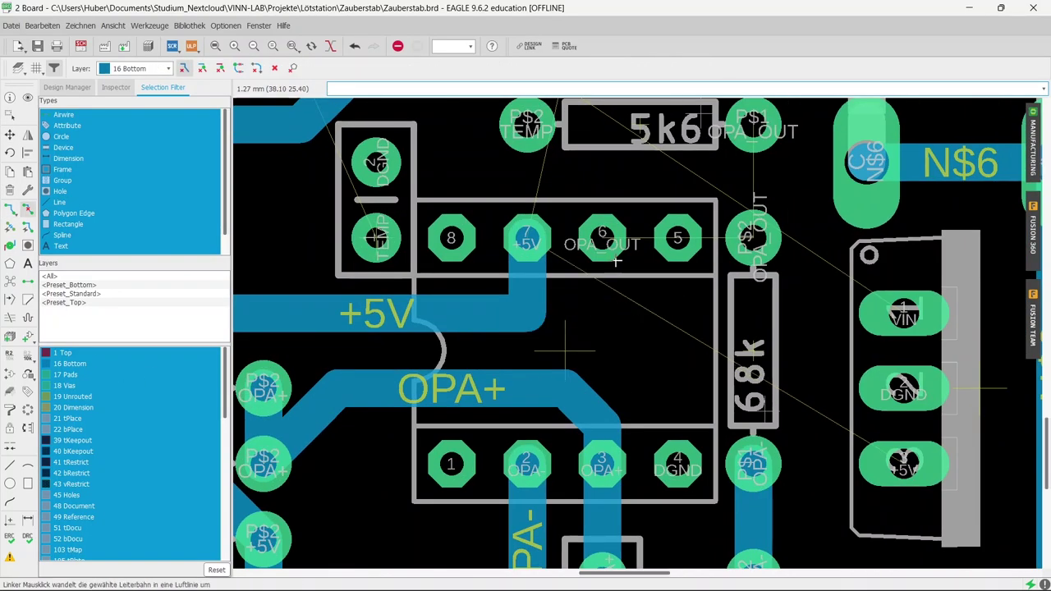
left_click(603, 246)
key("Return")
scroll(604, 285, "down", 2)
scroll(772, 261, "up", 2)
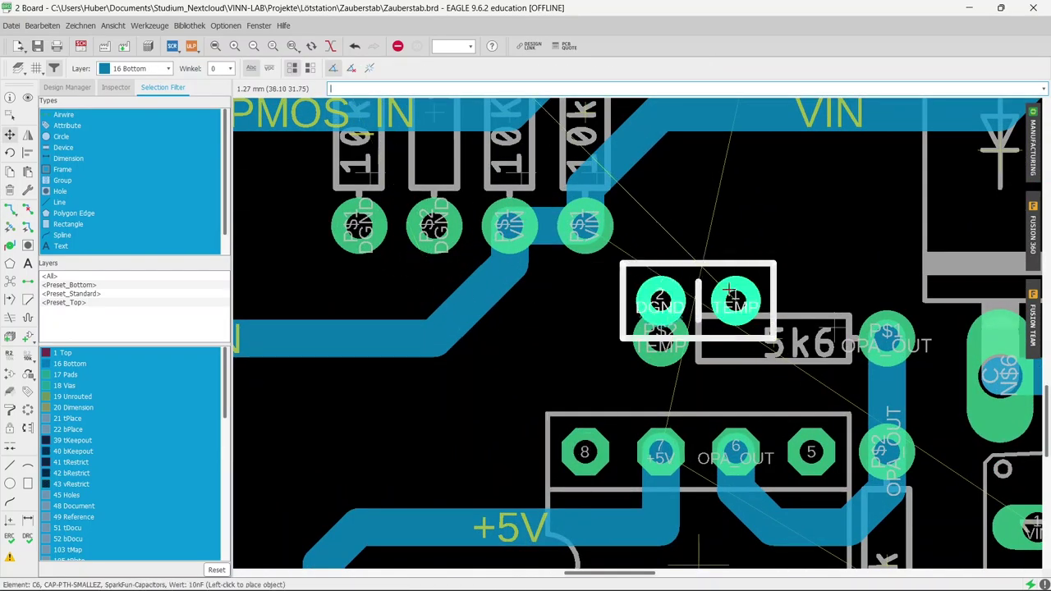
- Rotate the 5k6 resistor upright and set it beside the capacitor
key("F7")
scroll(773, 261, "down", 2)
scroll(554, 228, "up", 2)
scroll(553, 228, "down", 2)
left_click(649, 446)
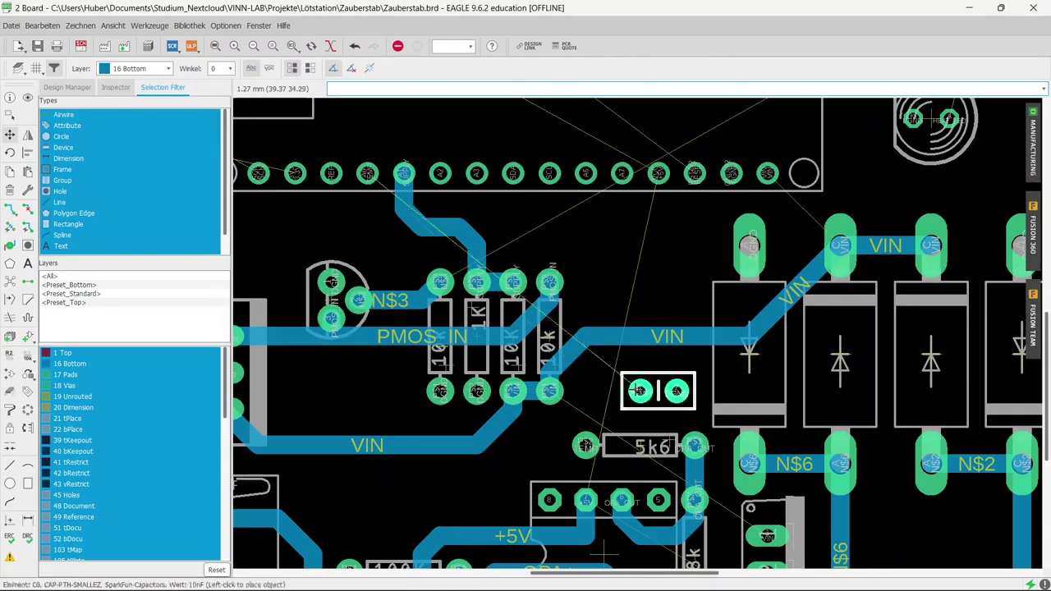
right_click(657, 391)
left_click(658, 391)
scroll(682, 288, "up", 2)
key("F9")
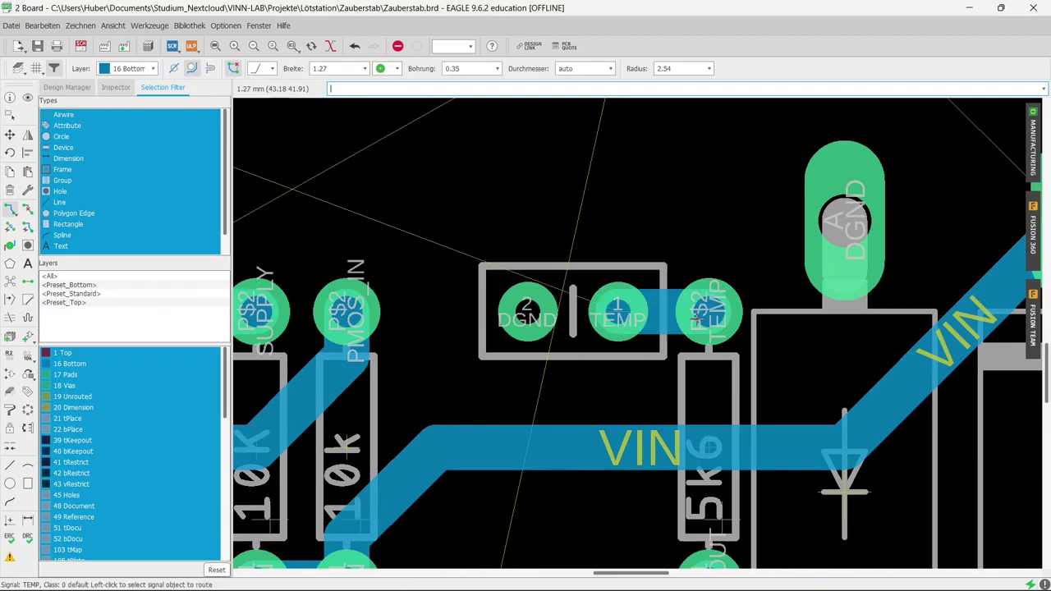
scroll(706, 312, "down", 2)
scroll(741, 431, "up", 1)
- Route the HEATER trace from its pad to the connector pad
scroll(741, 431, "down", 2)
left_click(453, 255)
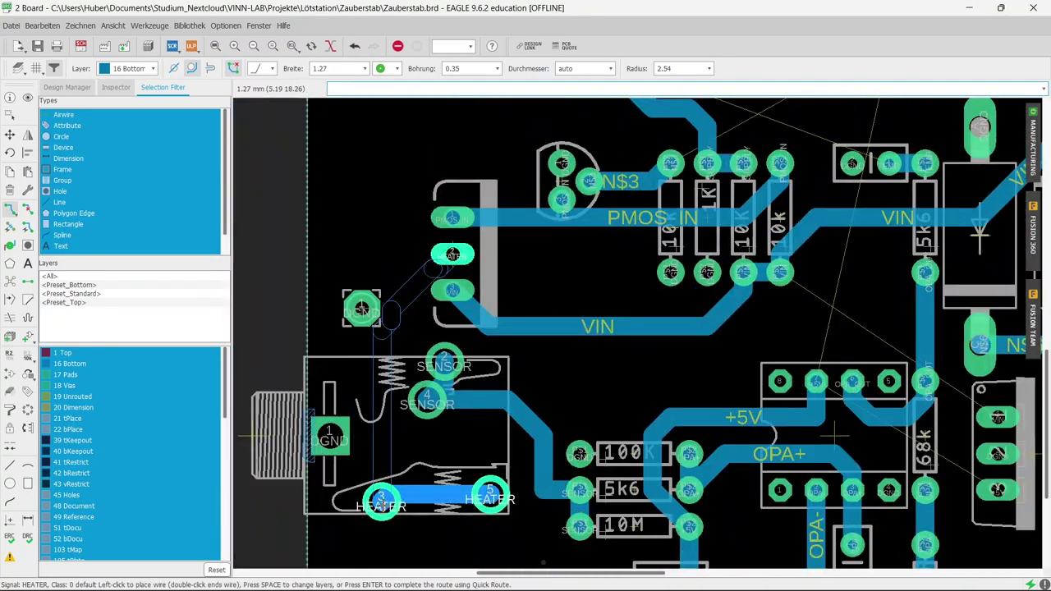
left_click(380, 503)
- Route a +5V trace starting at the three-pin part toward the lower board area
middle_click_drag(493, 411, 519, 312)
middle_click_drag(1015, 391, 699, 372)
left_click(699, 372)
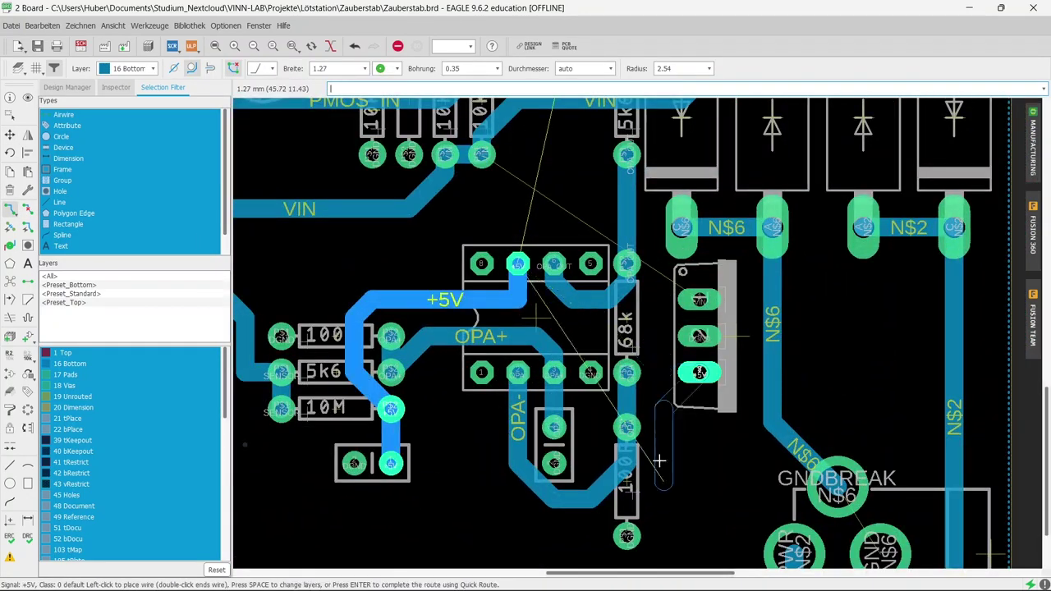
middle_click_drag(659, 461, 652, 355)
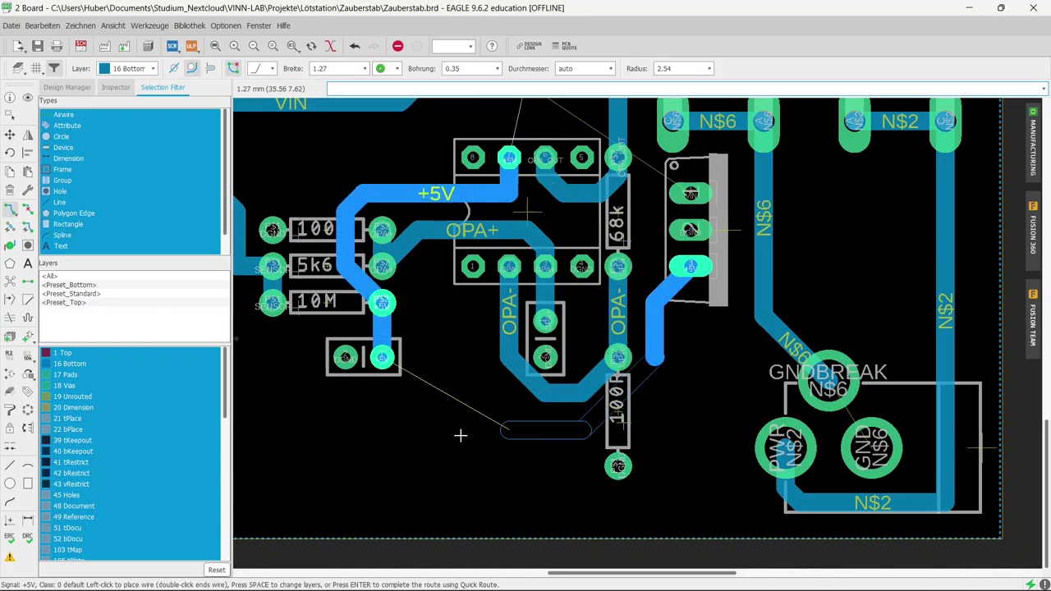
key("Return")
scroll(486, 410, "down", 1)
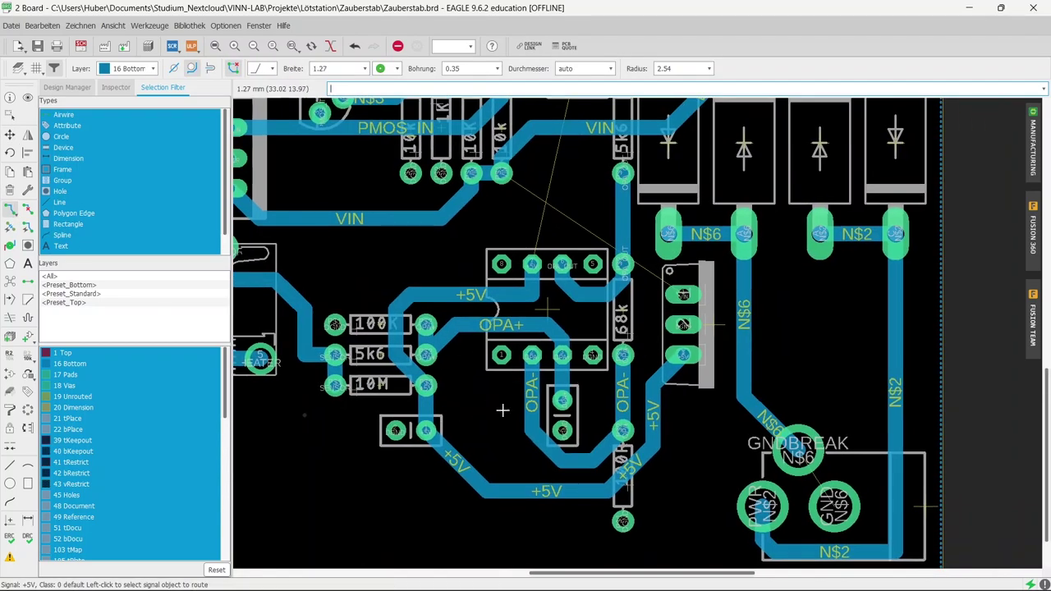
key("Escape")
- Route a +5V trace from the 5k6 resistor pad to the three-pin part
middle_click_drag(526, 370, 501, 388)
scroll(617, 276, "up", 2)
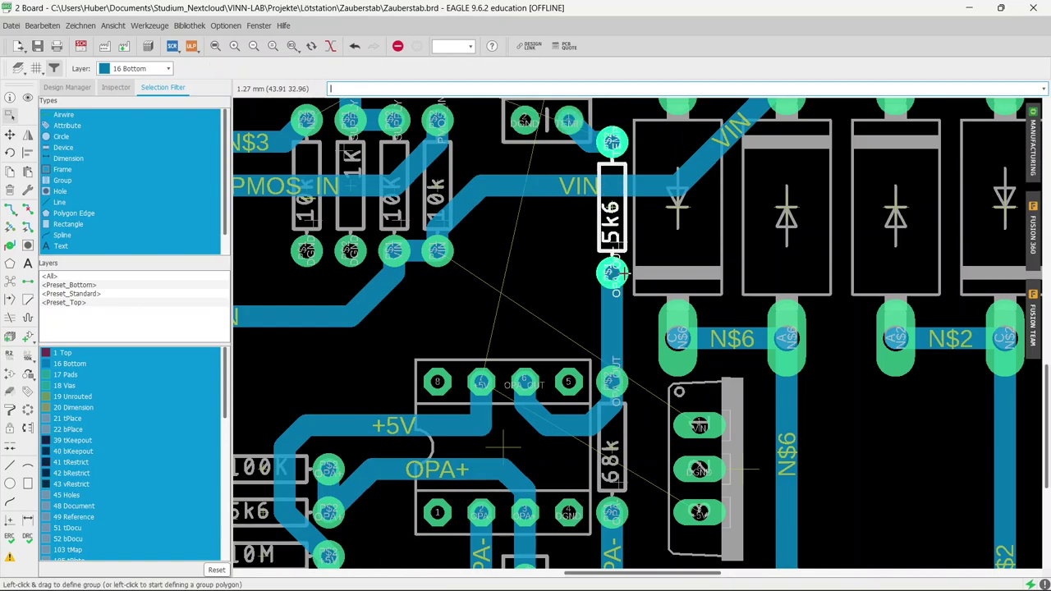
key("F3")
scroll(618, 276, "down", 1)
left_click(612, 275)
scroll(618, 204, "down", 1)
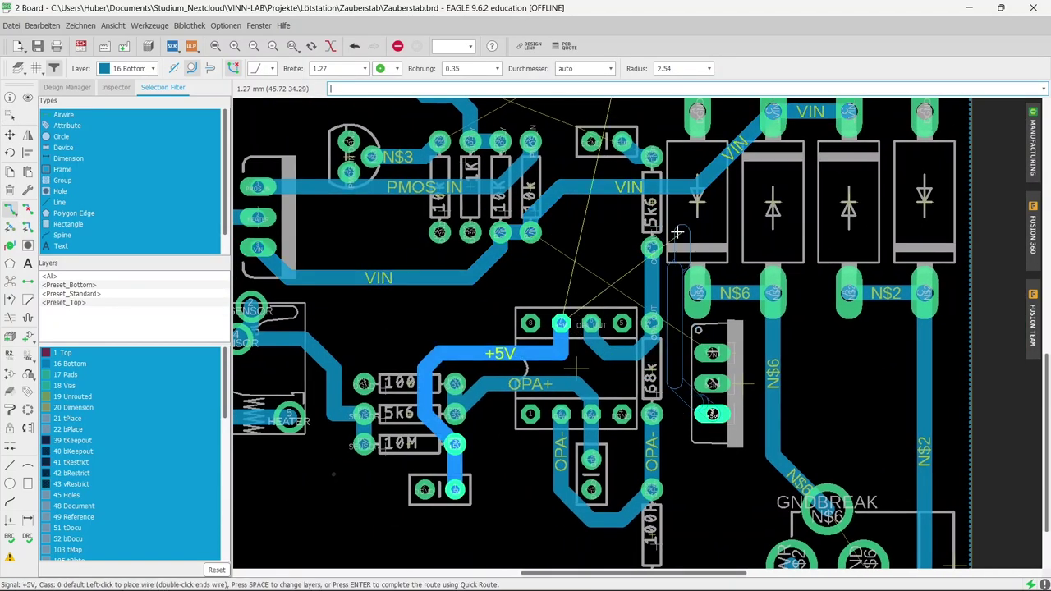
scroll(665, 383, "up", 4)
left_click(547, 376)
left_click(753, 439)
- Run the +5V trace past the diodes up to the header pad
scroll(575, 395, "down", 4)
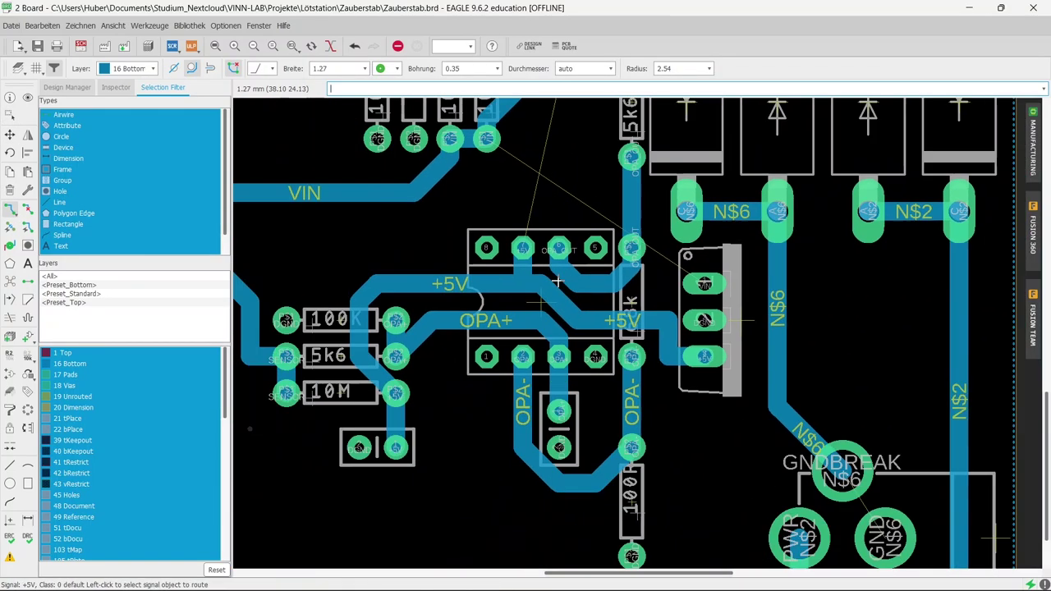
middle_click_drag(564, 145, 547, 339)
scroll(547, 340, "down", 1)
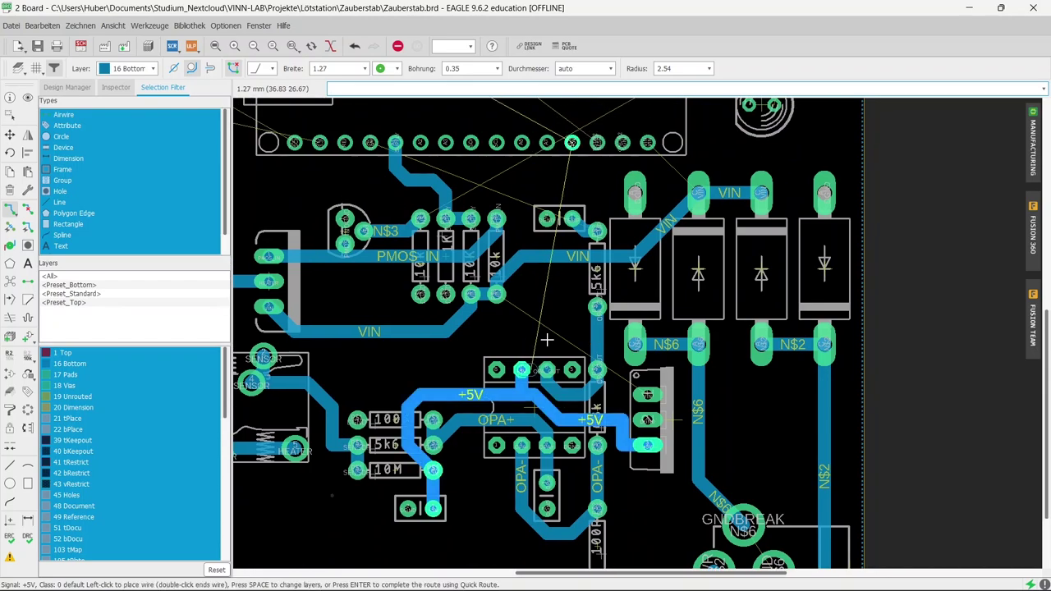
left_click(793, 218)
left_click(572, 141)
- Route the VIN trace from the connector pad along the board bottom beneath the op-amp
scroll(572, 141, "down", 3)
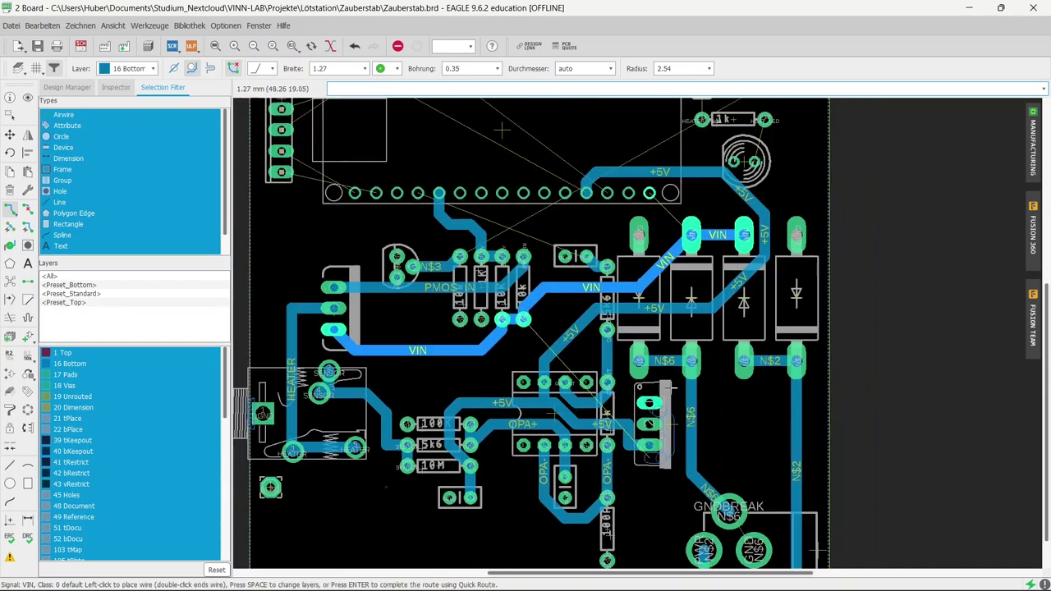
left_click(667, 361)
scroll(667, 362, "up", 3)
left_click(694, 406)
key("Escape")
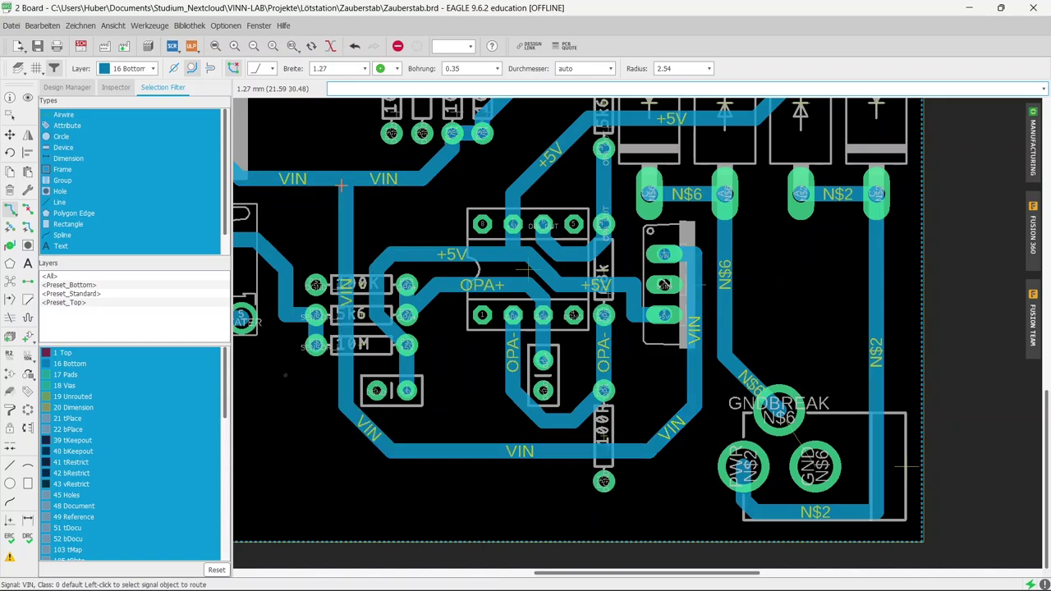
- Change a setting in the ground pour polygon's properties and confirm so the bottom copper fills
scroll(427, 441, "up", 3)
scroll(447, 313, "down", 3)
scroll(448, 313, "down", 2)
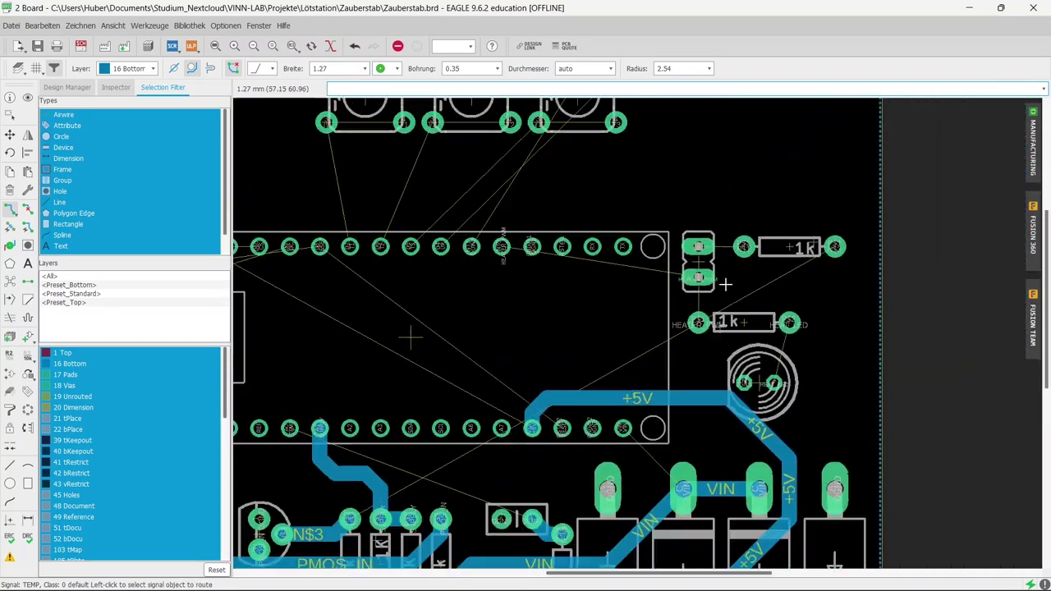
scroll(448, 313, "down", 2)
scroll(460, 345, "down", 2)
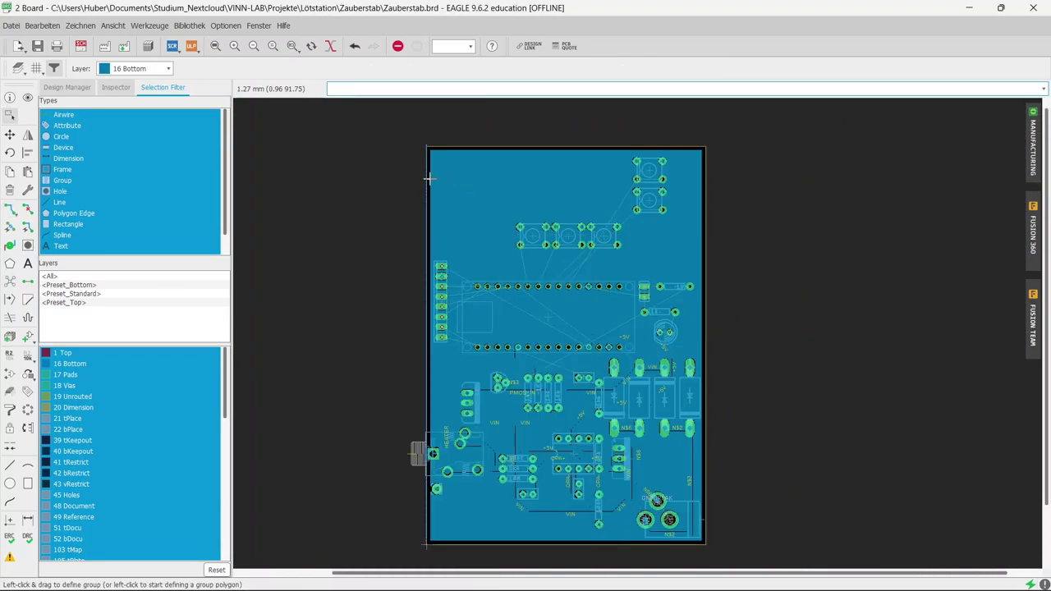
left_click(427, 174)
left_click(562, 395)
left_click(567, 436)
left_click(514, 521)
scroll(581, 449, "up", 5)
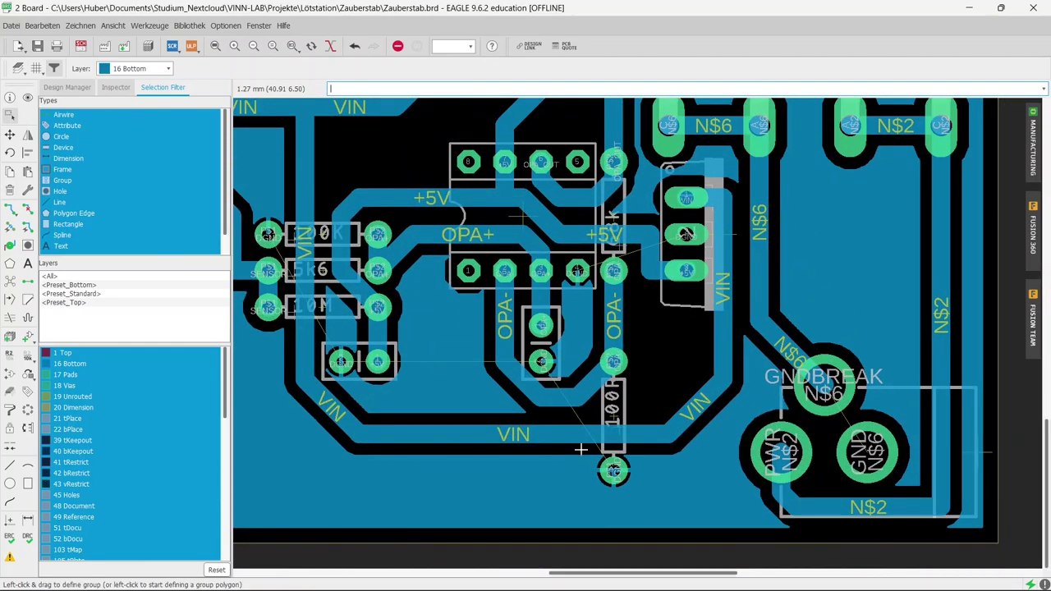
scroll(875, 411, "down", 3)
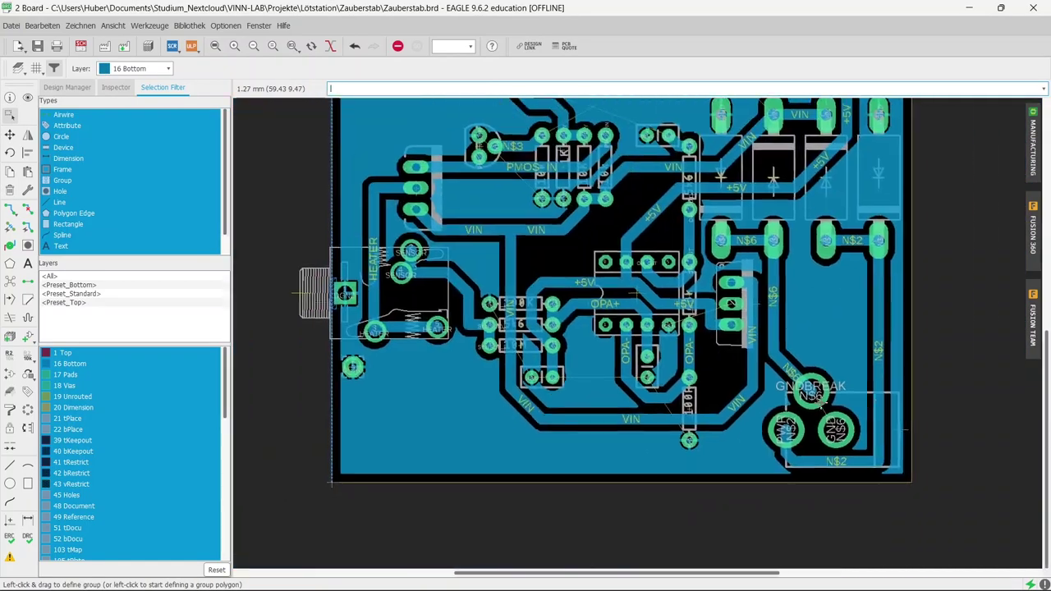
scroll(875, 411, "down", 2)
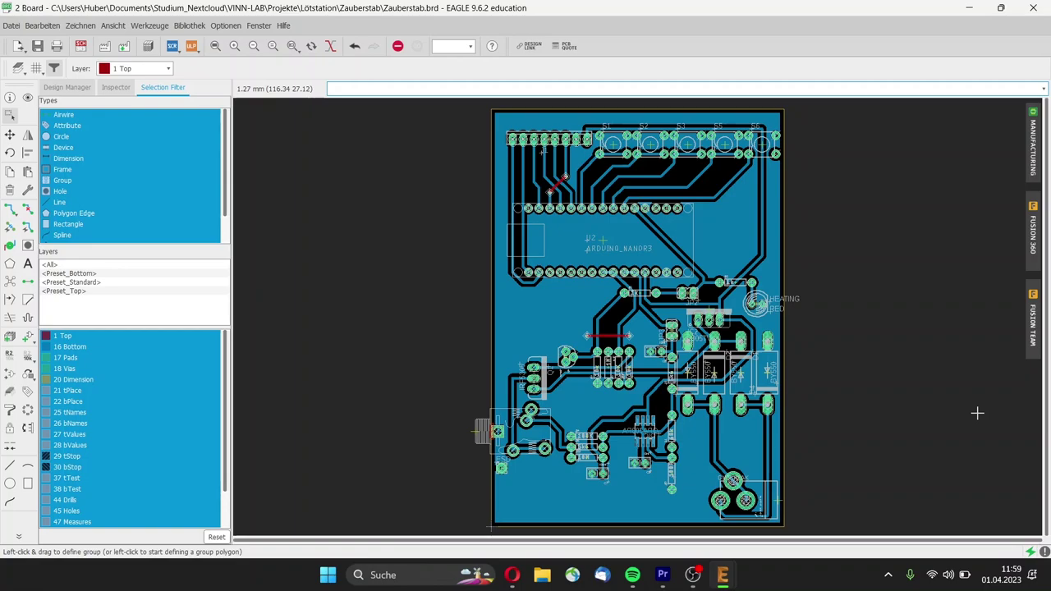